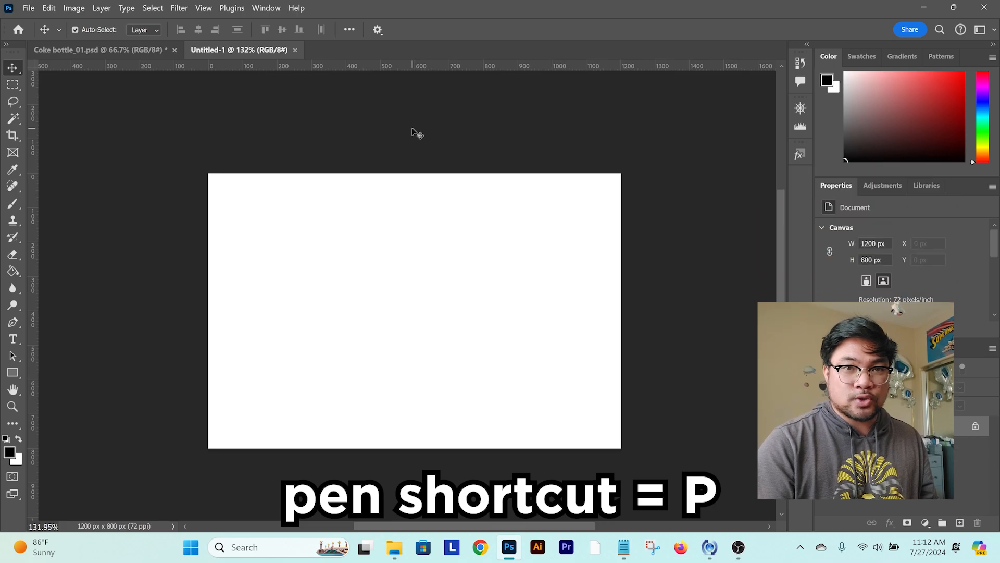
Activate the standard Pen tool and set its drawing mode to Shape.
key(p)
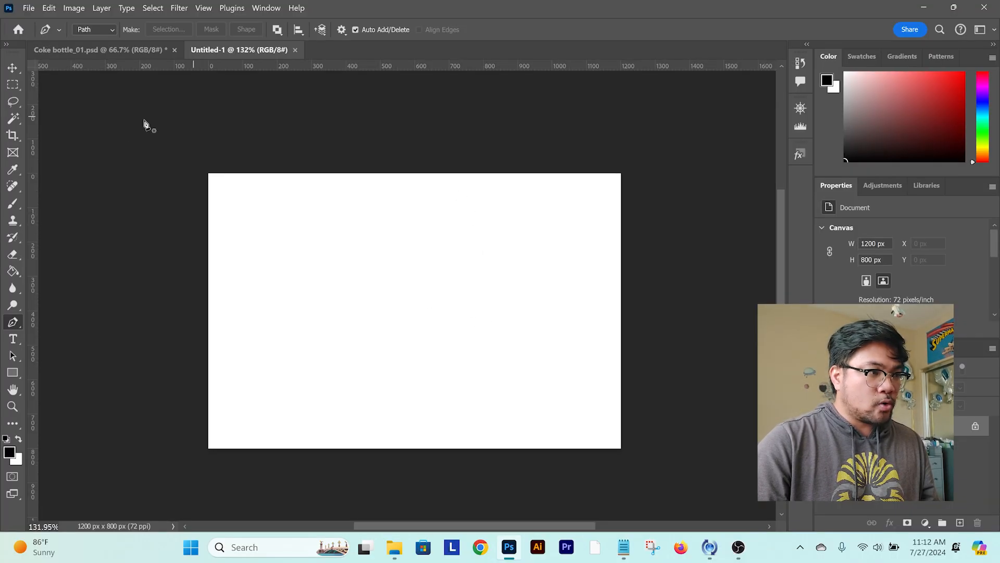
click(11, 66)
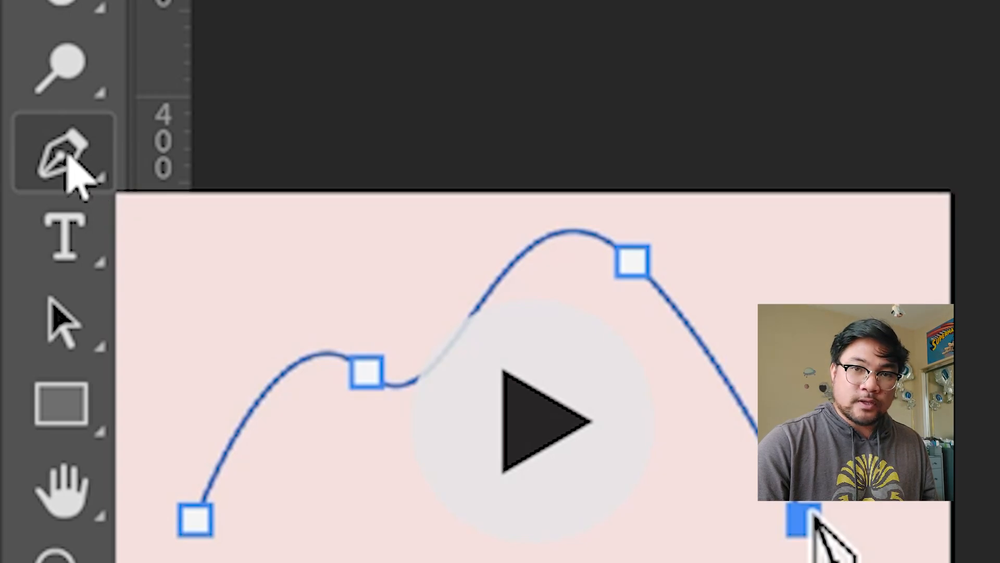
click(69, 157)
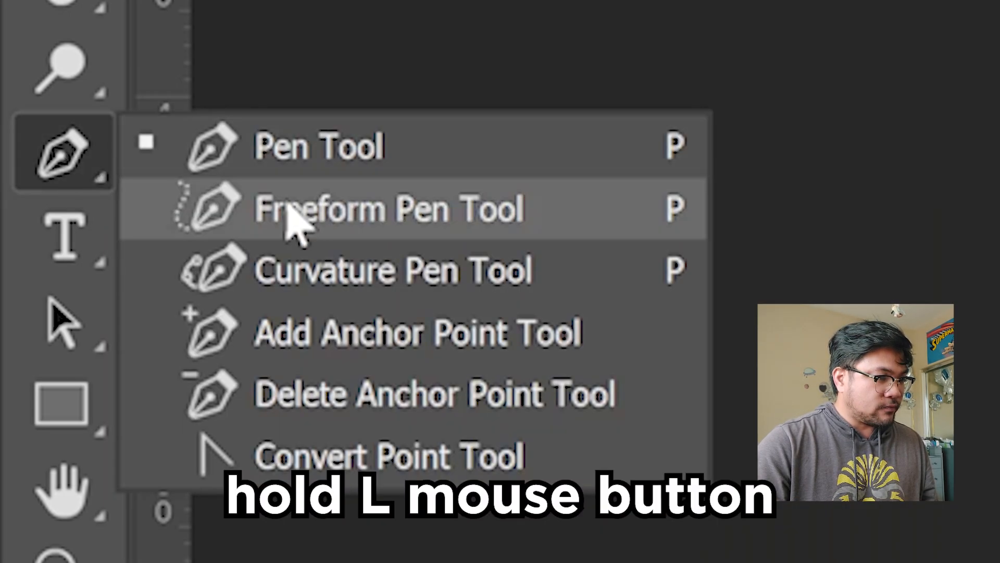
click(294, 150)
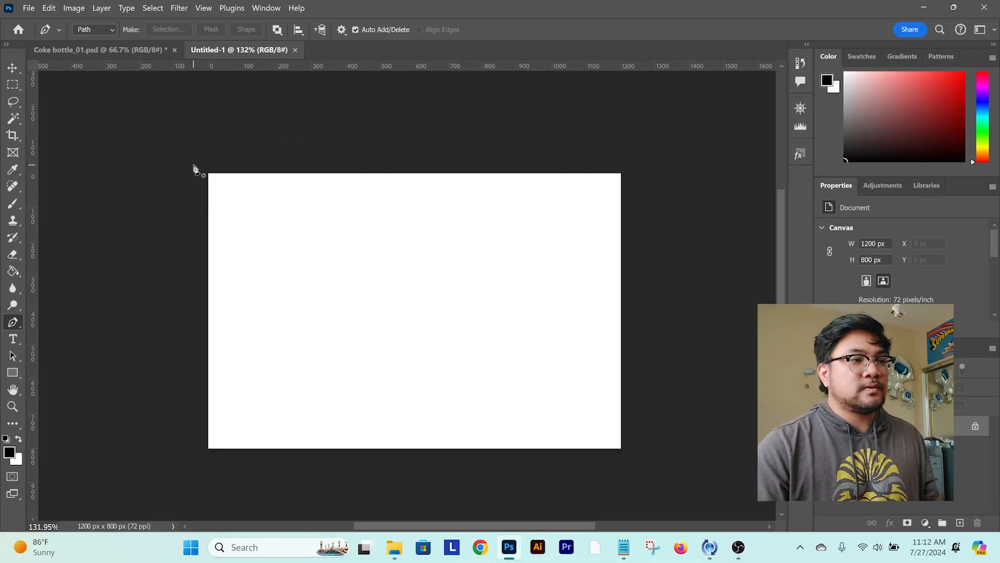
click(105, 28)
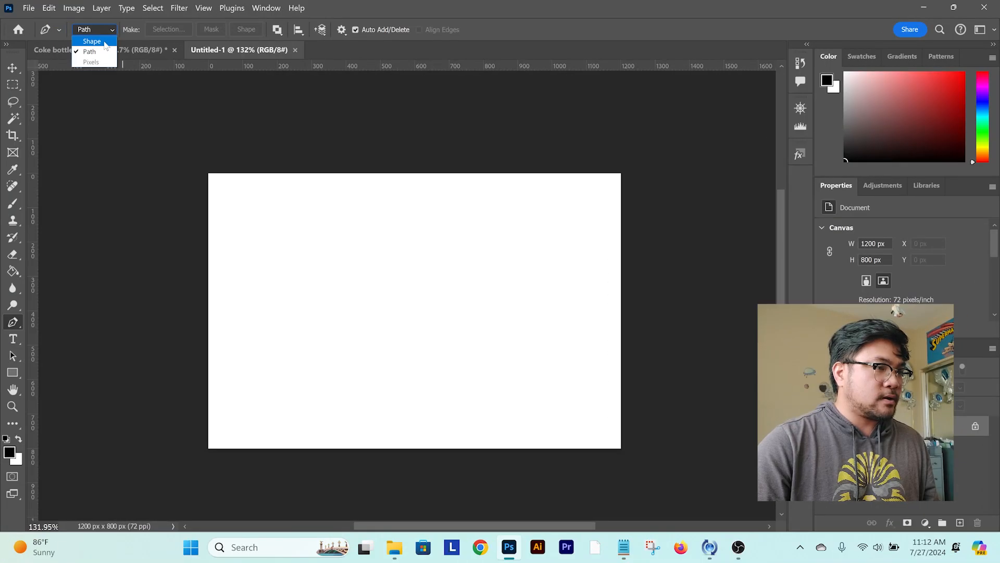
click(103, 43)
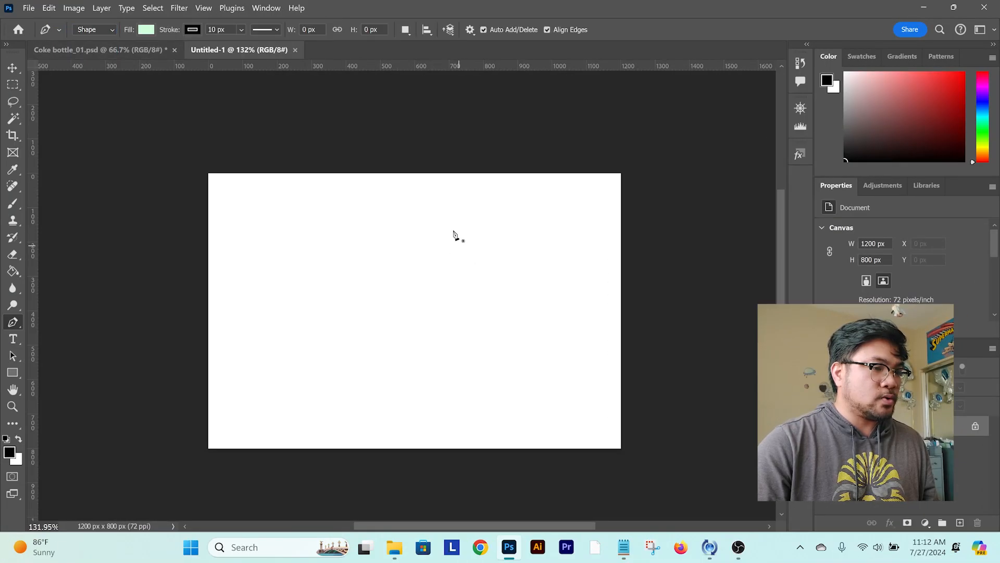
Draw a closed four-sided shape about 594 by 428 px near the middle of the canvas with the Pen tool.
click(406, 230)
click(321, 284)
click(360, 376)
click(525, 337)
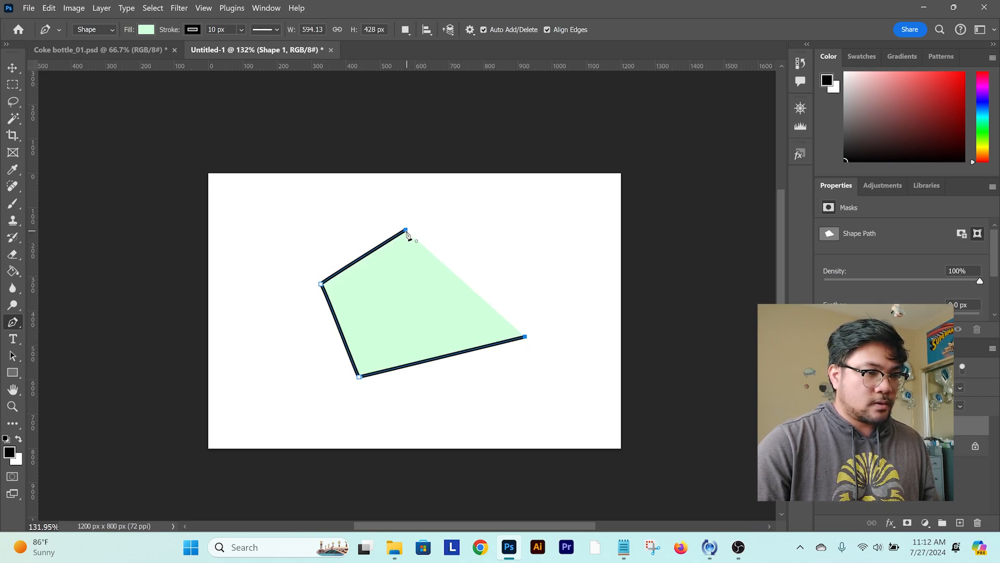
click(407, 231)
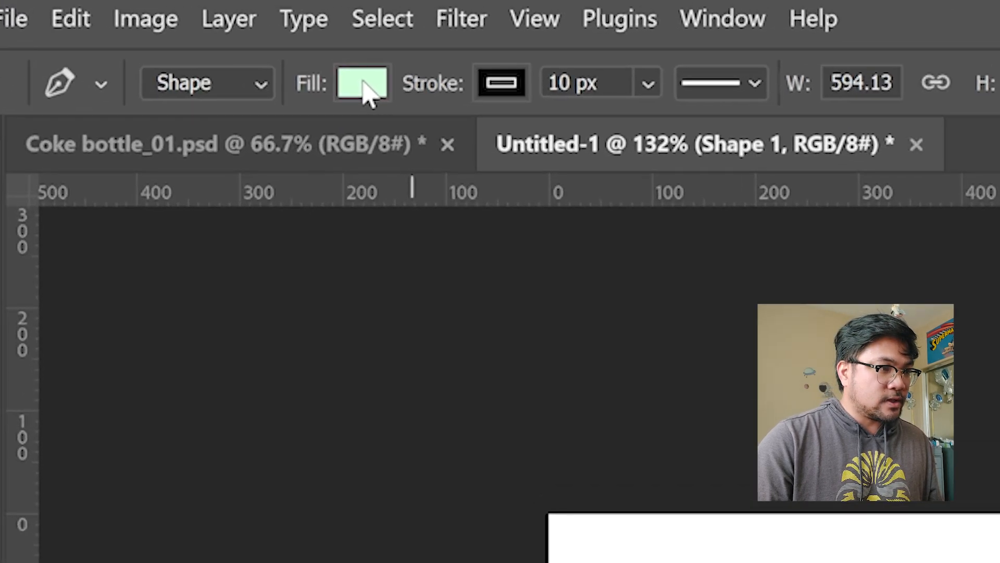
Try several recently used fill colors on the shape, including purple and navy, and settle on a custom dark green.
click(363, 85)
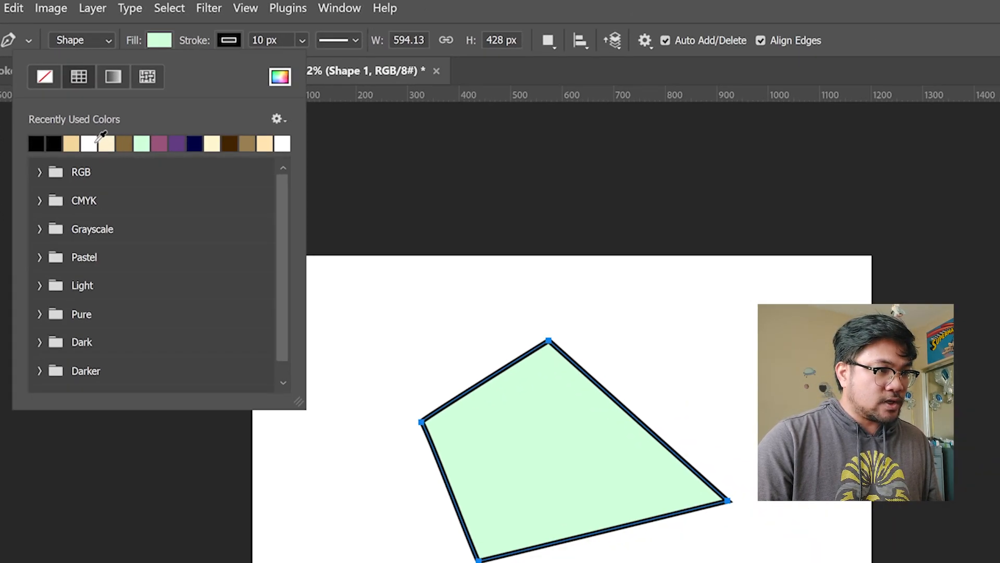
click(97, 141)
click(106, 142)
click(177, 143)
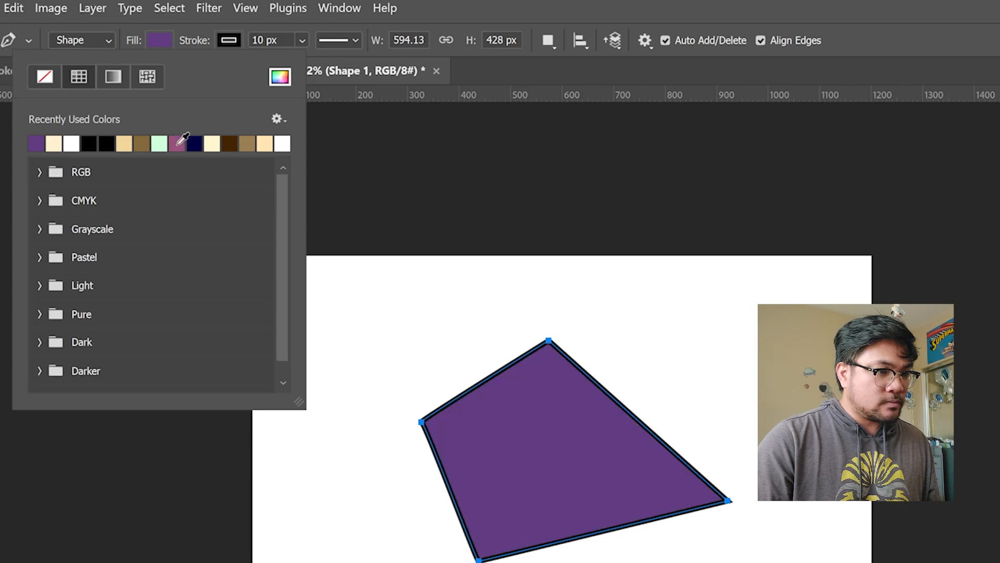
click(195, 143)
click(280, 76)
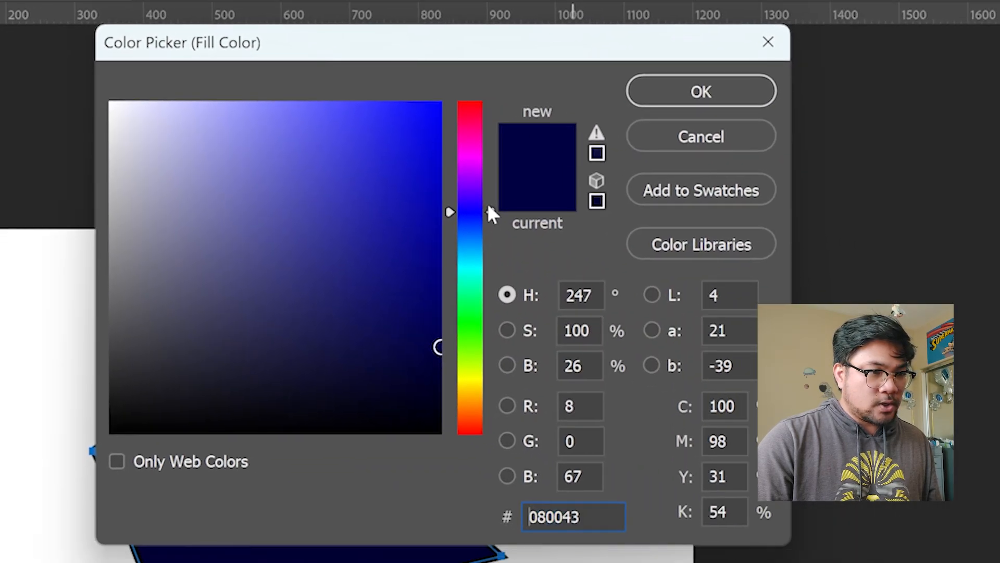
drag(486, 204, 484, 323)
click(701, 92)
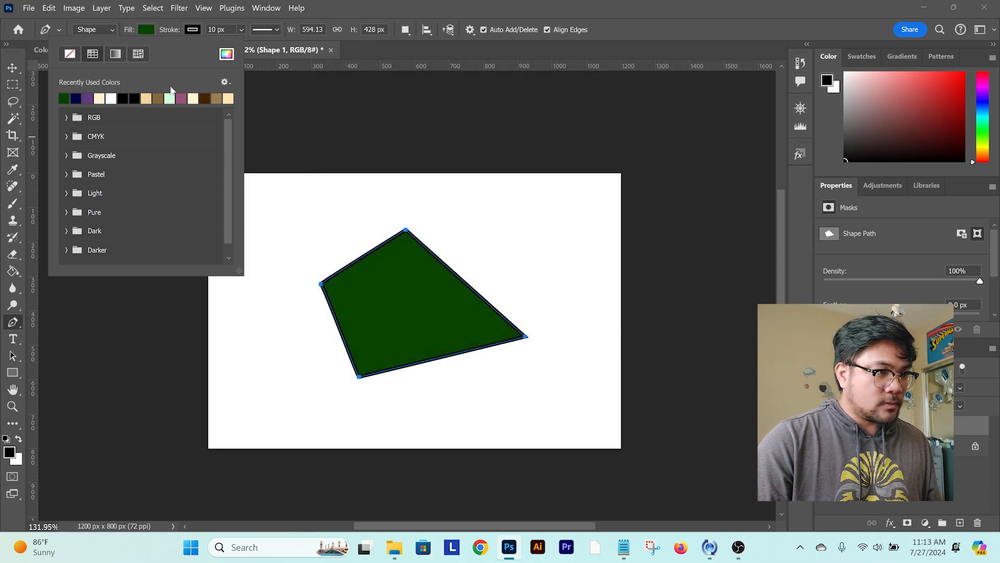
Change the shape's stroke color to purple and accept it in the Color Picker.
click(192, 30)
click(134, 98)
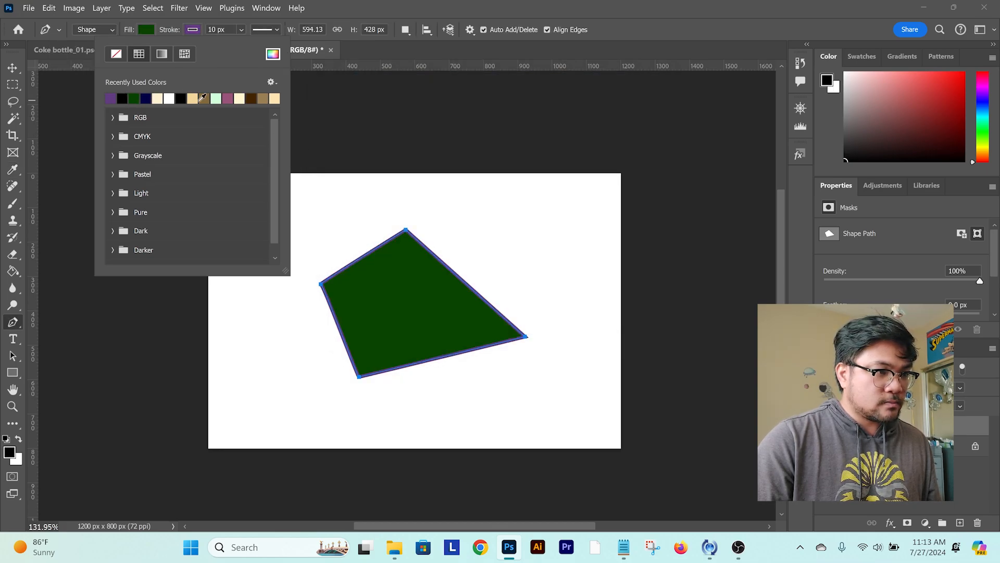
click(272, 54)
mouse_move(511, 162)
mouse_down()
mouse_move(513, 172)
mouse_move(513, 146)
mouse_up()
click(612, 106)
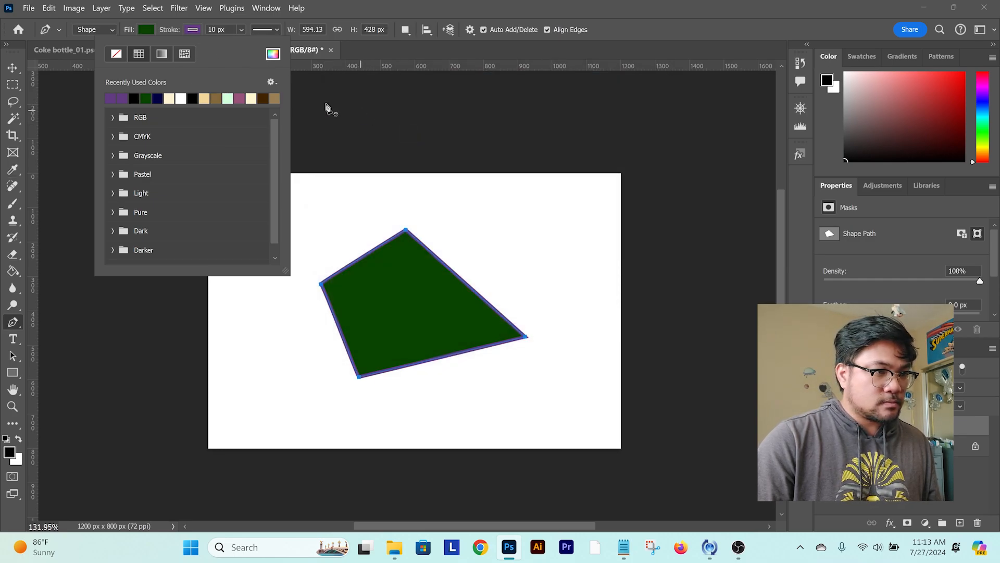
Set the shape's stroke width to 1 px.
click(200, 28)
drag(226, 29, 188, 28)
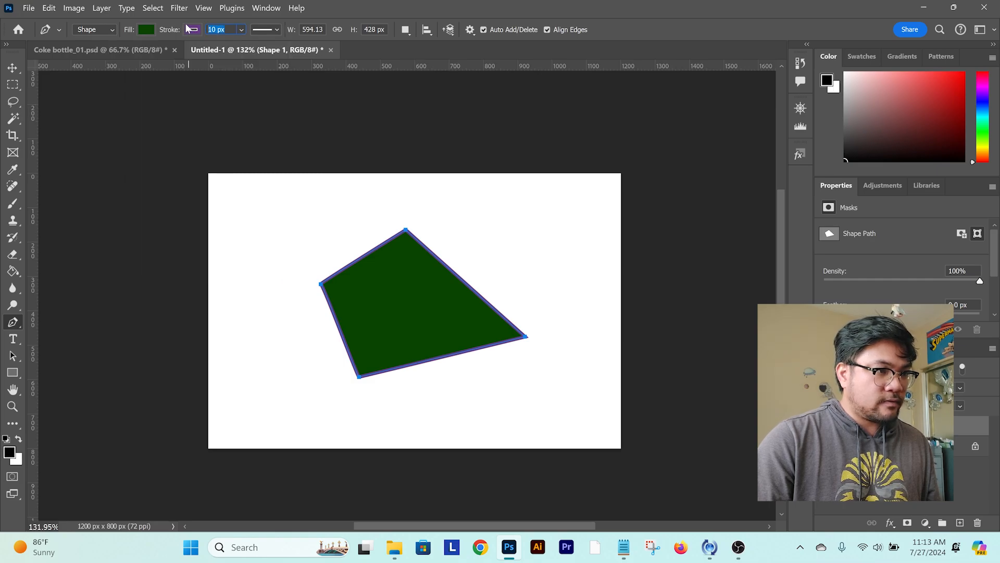
key(Return)
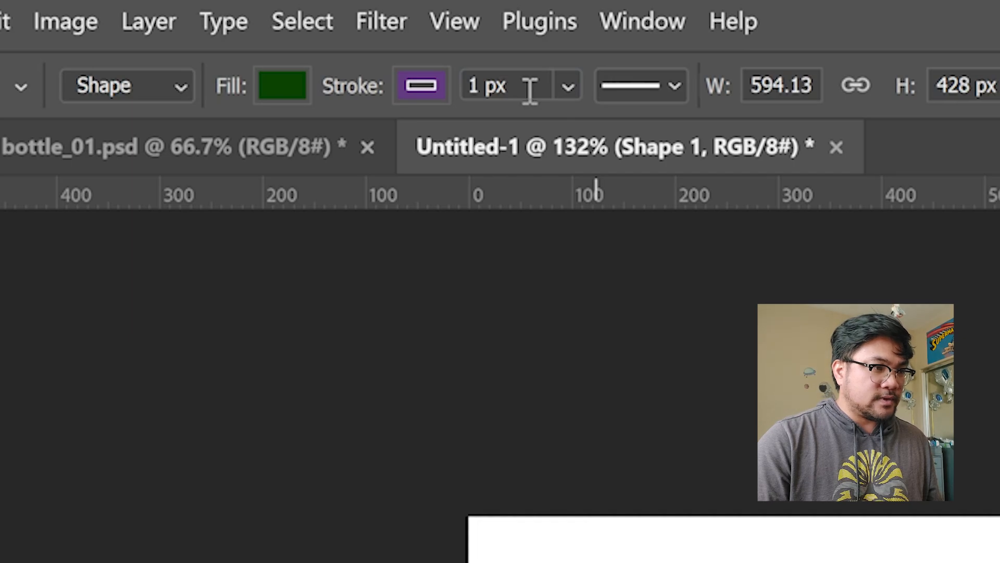
Set the shape's stroke width to 10 px.
drag(531, 93, 420, 93)
text(10)
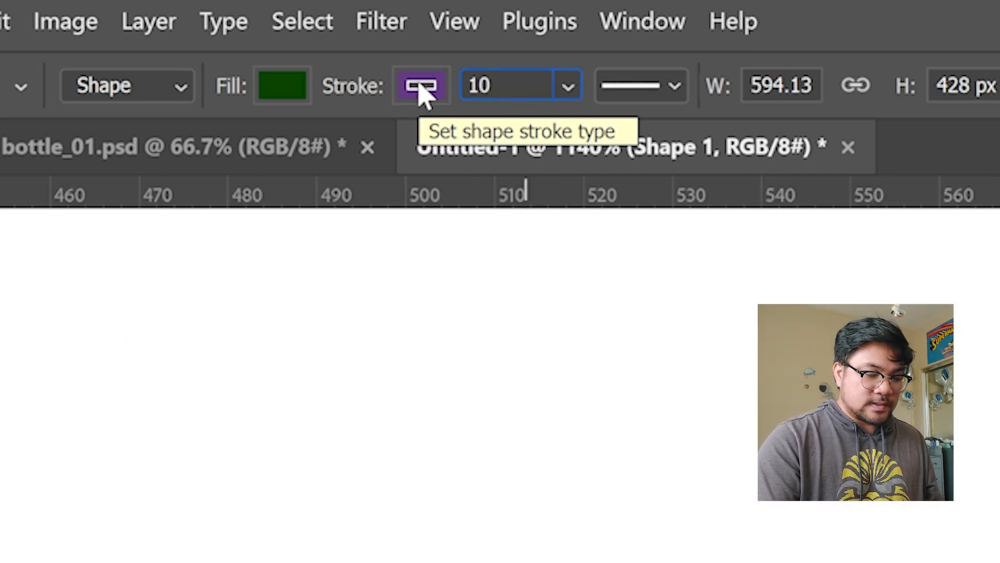
key(Return)
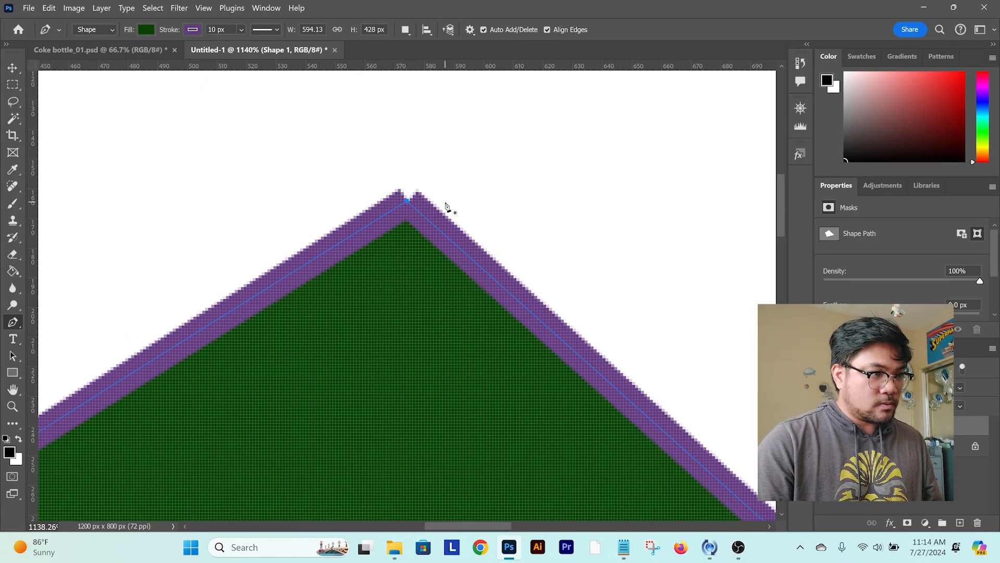
Delete the green four-sided shape from the canvas.
drag(512, 311, 475, 267)
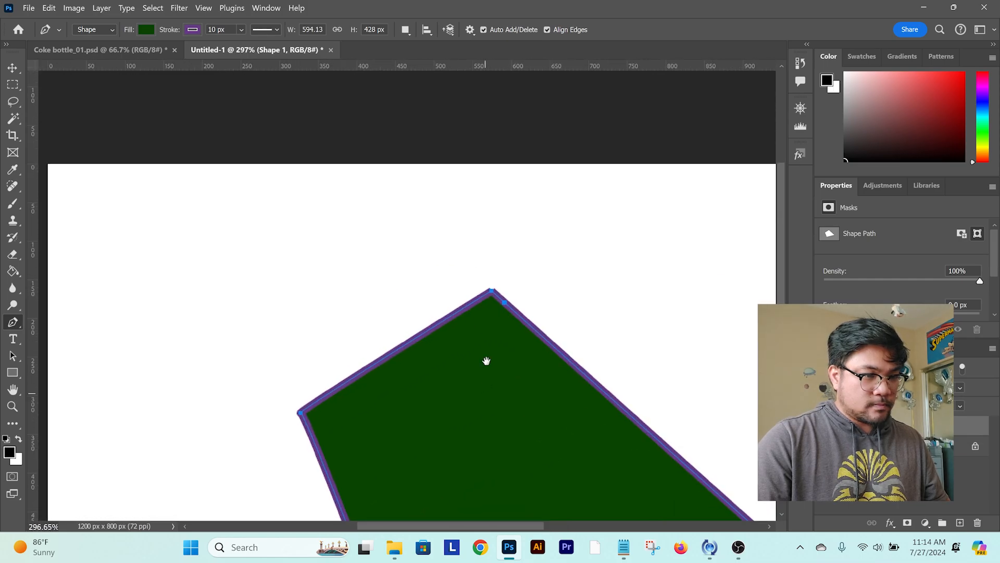
drag(486, 375, 481, 280)
key(v)
key(ctrl+minus)
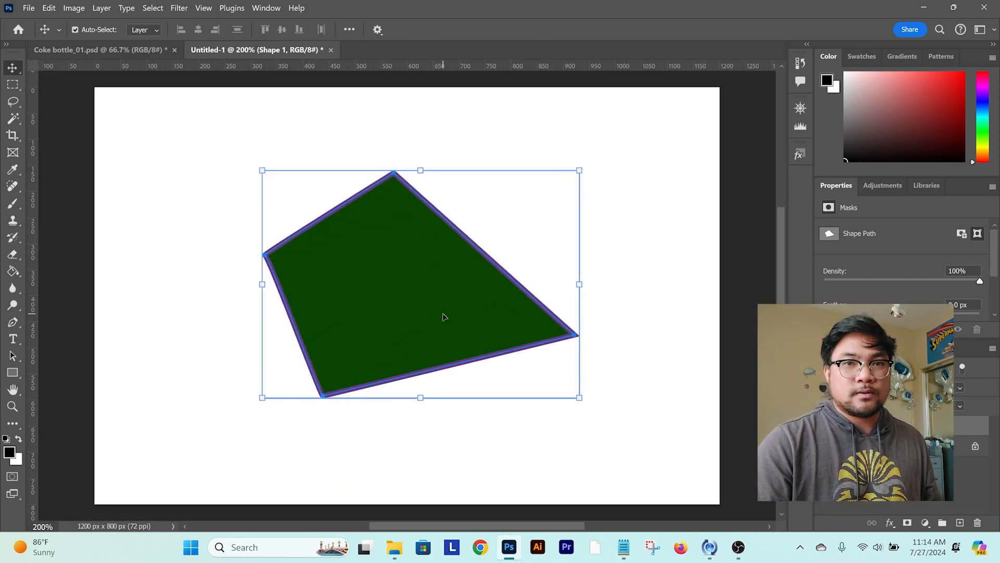
key(Delete)
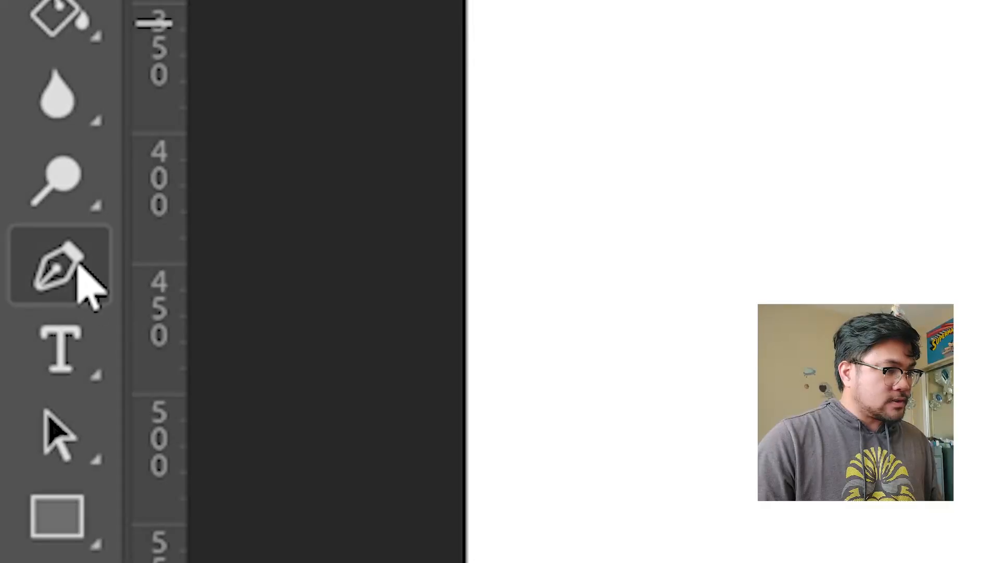
Set the Pen tool's drawing mode to Path.
click(496, 137)
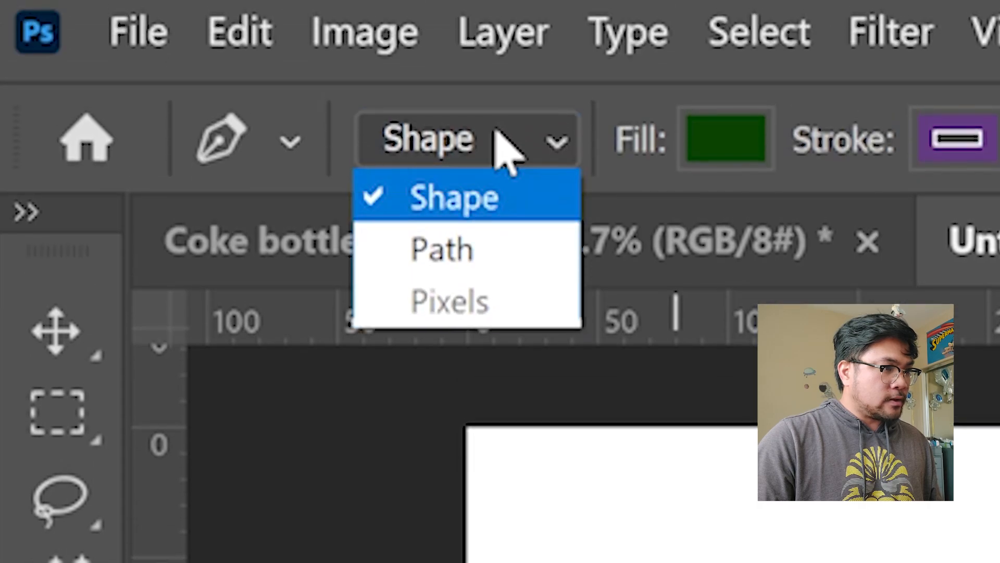
click(466, 249)
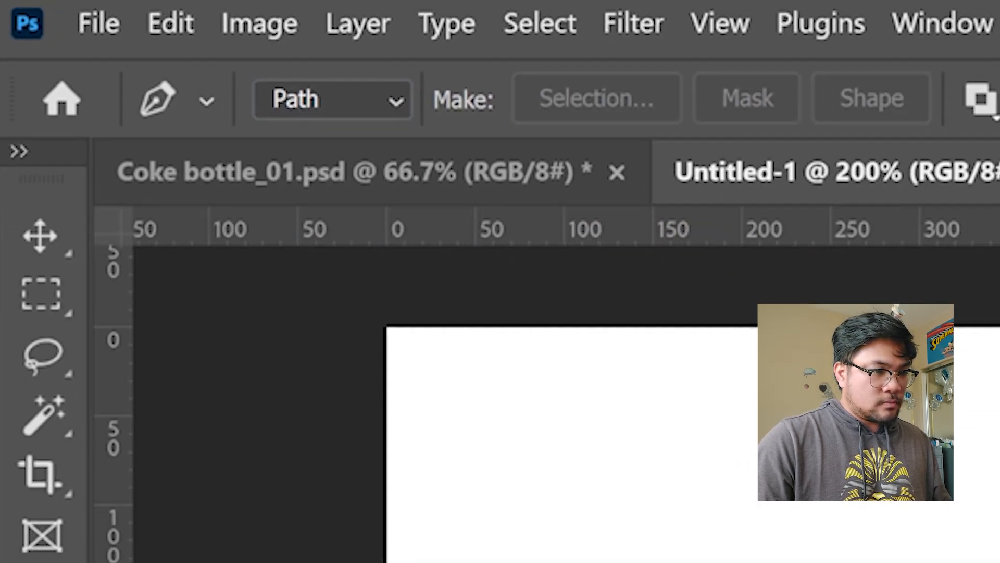
key(ctrl+0)
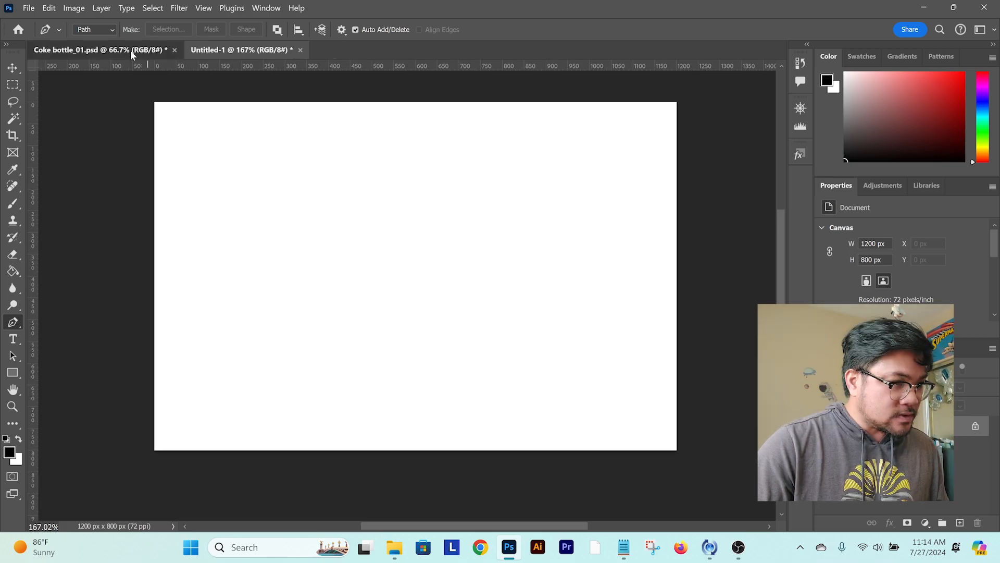
Switch to Coke bottle_01.psd and start a path along the top edge of the bottle's red cap with two anchor points.
click(131, 52)
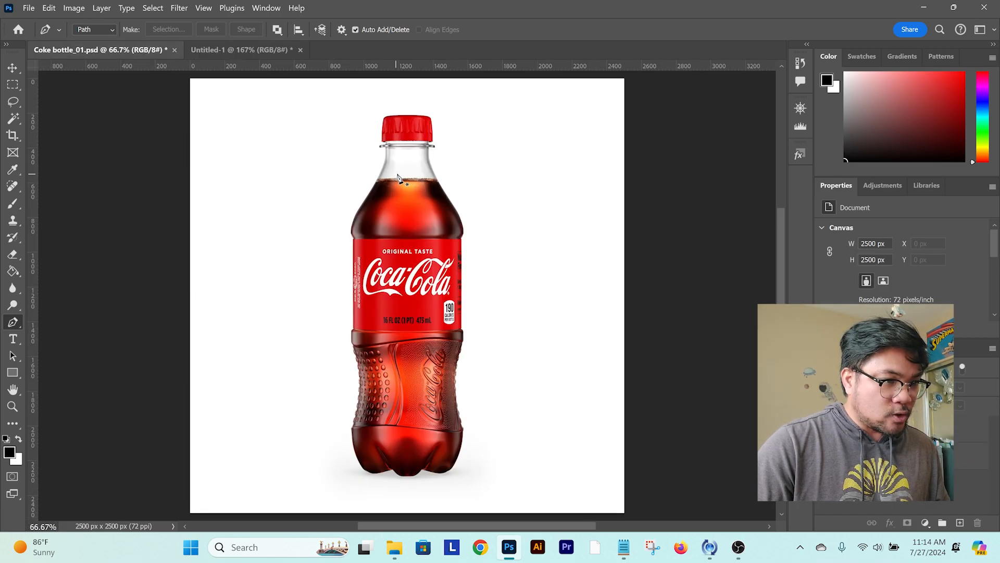
drag(391, 139, 430, 174)
drag(420, 161, 439, 255)
mouse_move(444, 128)
mouse_down()
mouse_move(460, 141)
mouse_move(442, 121)
mouse_up()
drag(459, 196, 432, 200)
drag(440, 149, 457, 140)
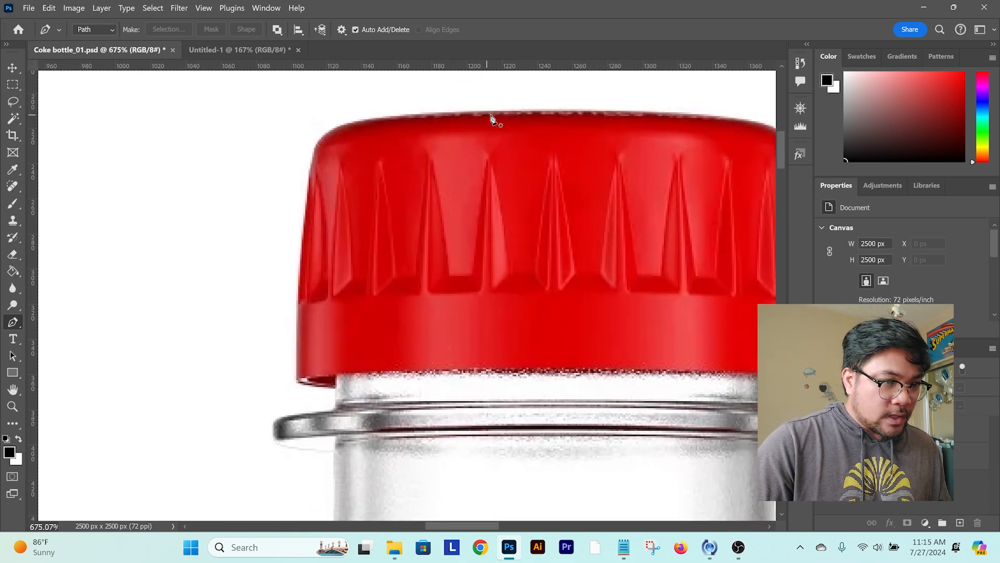
click(522, 113)
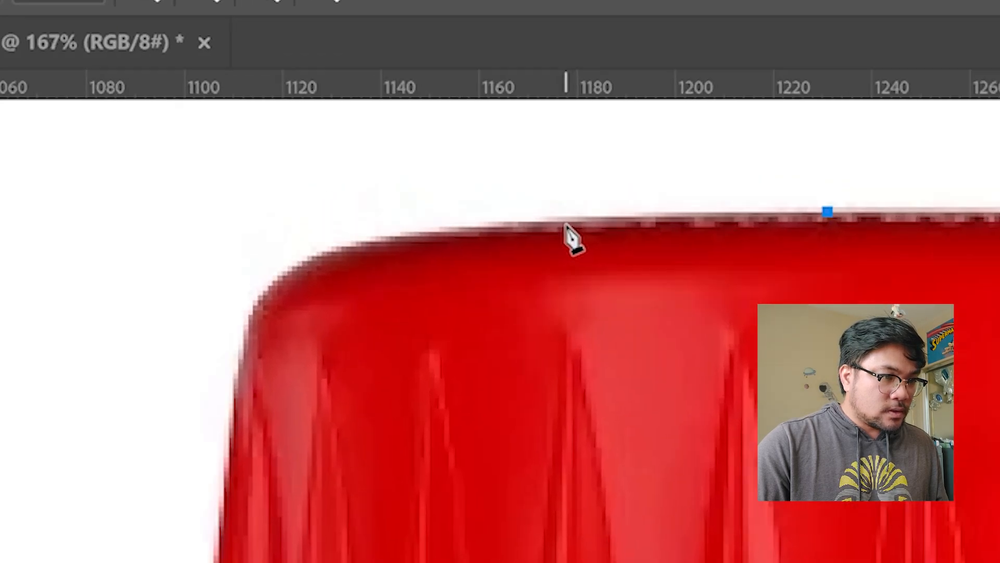
click(515, 234)
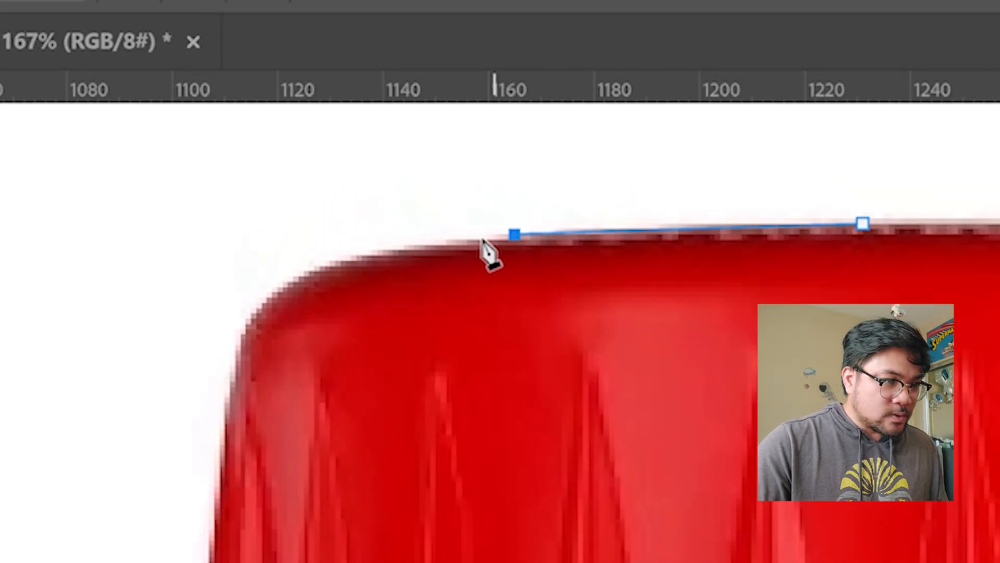
Extend the path with short straight segments around the upper-left corner of the bottle cap.
click(441, 239)
click(372, 249)
click(314, 260)
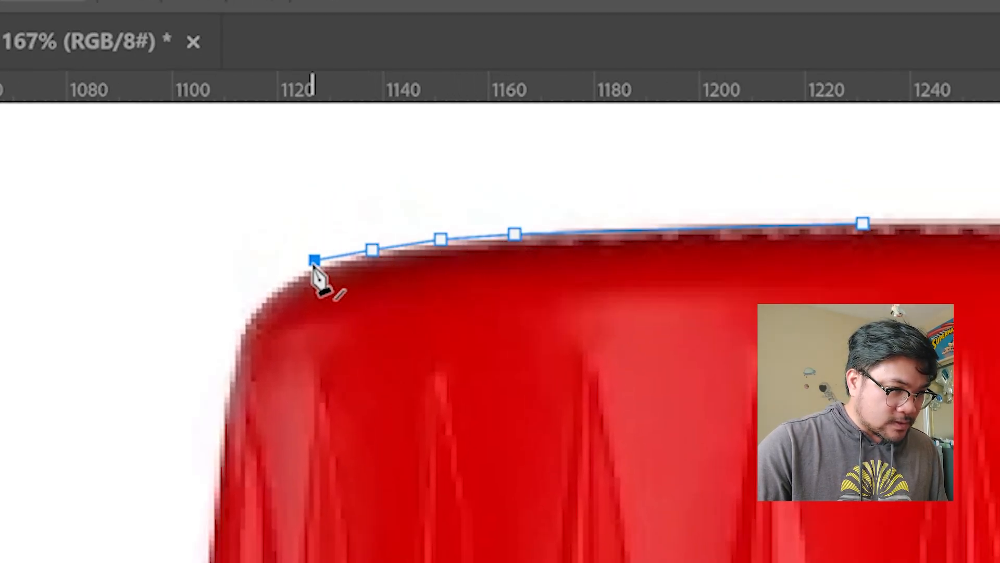
click(256, 298)
click(224, 360)
click(224, 403)
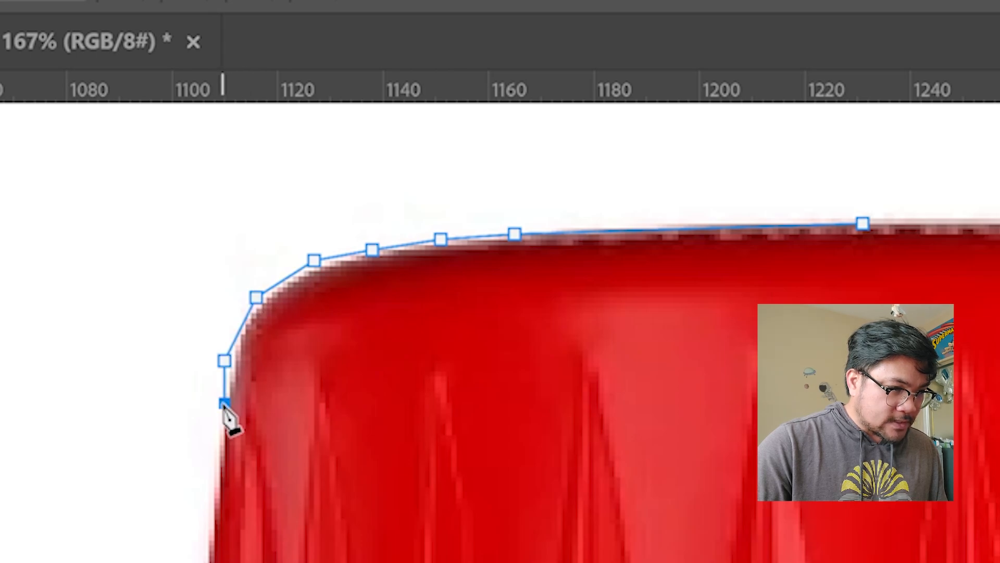
click(209, 476)
click(208, 547)
scroll(197, 520, down, 3)
key(ctrl+z)
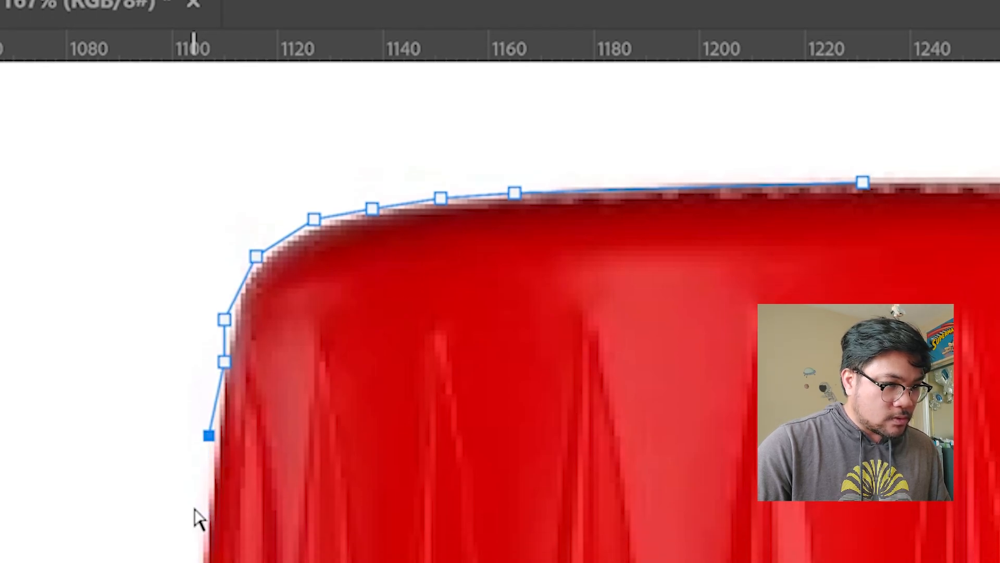
key(ctrl+z)
key(ctrl+z)
Continue the path down the cap's left edge with three more anchor points just along its outline.
click(219, 347)
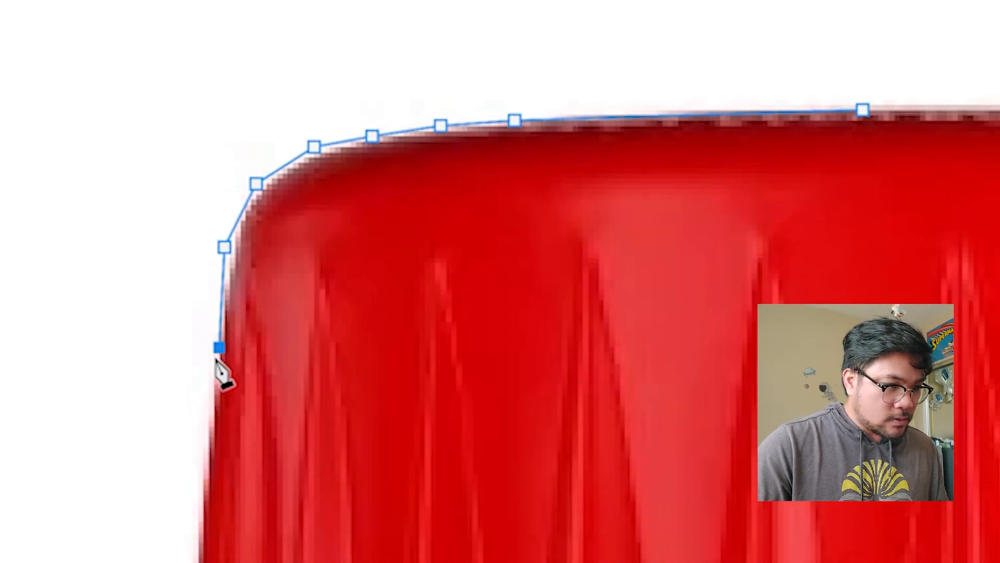
click(198, 478)
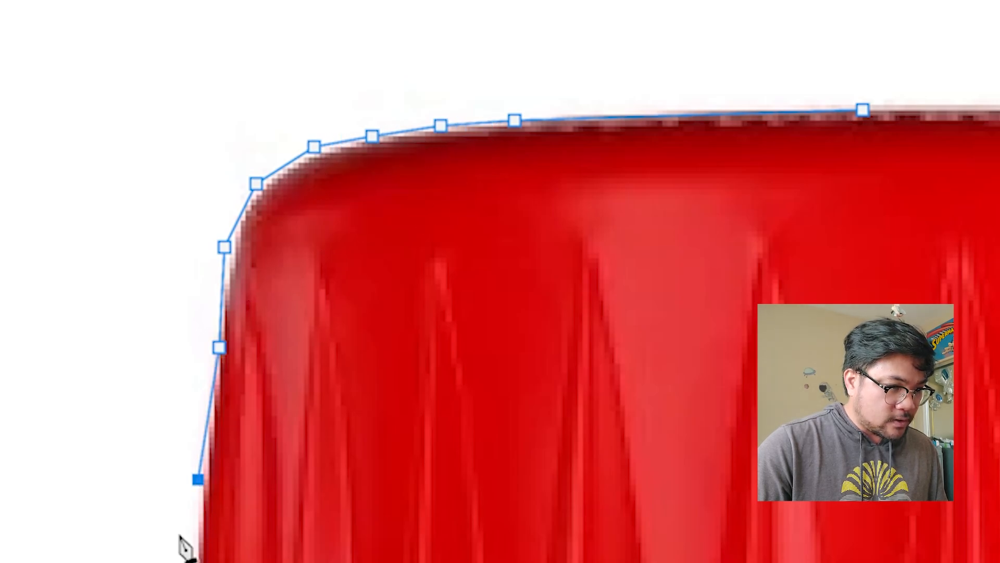
click(193, 562)
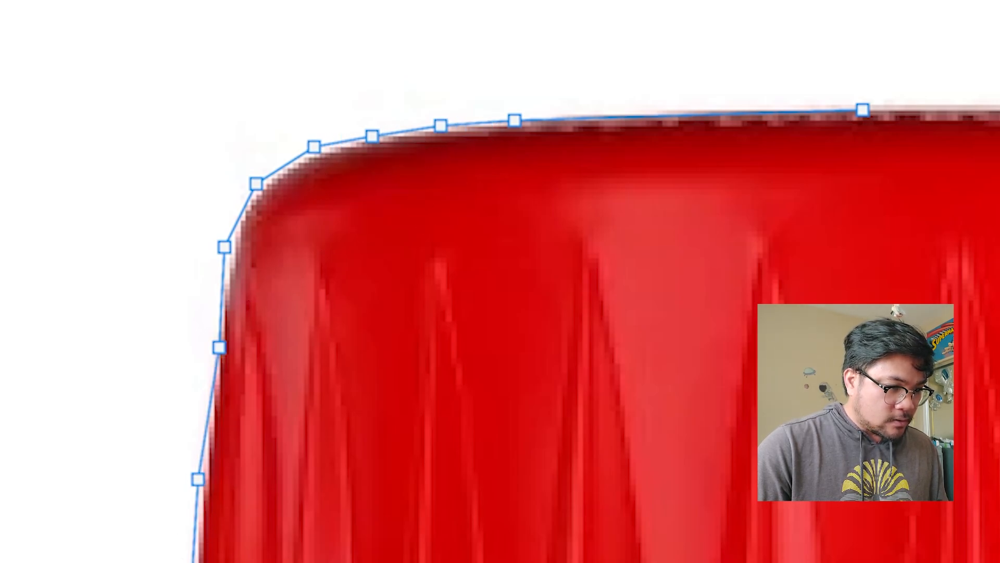
scroll(604, 562, down, 4)
scroll(605, 562, up, 3)
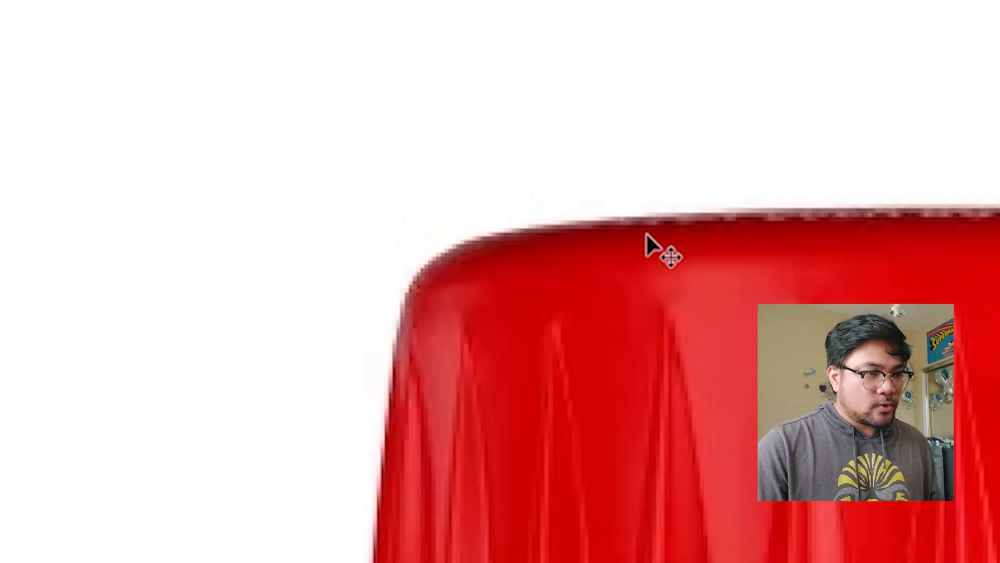
drag(590, 220, 620, 227)
drag(625, 436, 536, 348)
key(p)
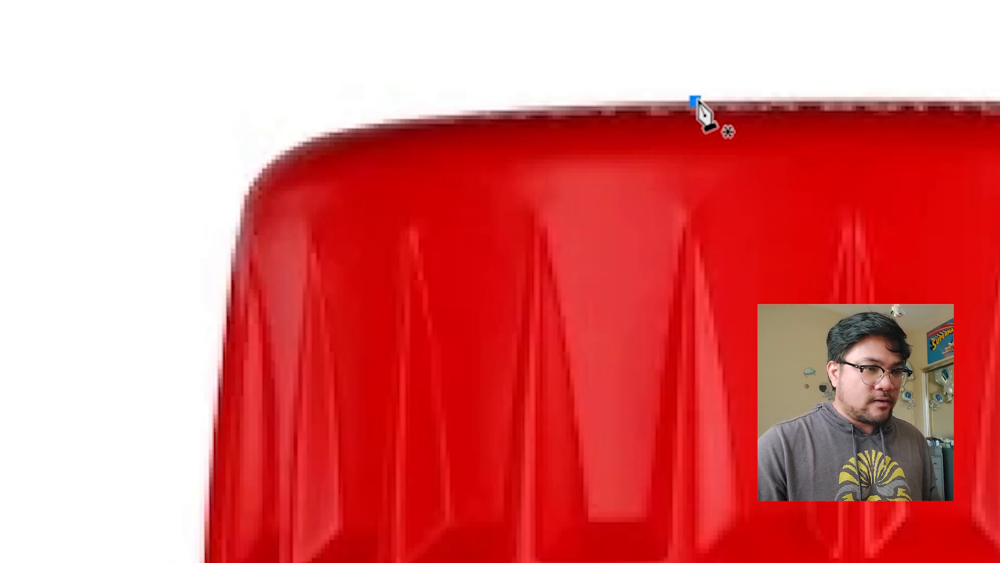
click(405, 114)
drag(406, 115, 255, 143)
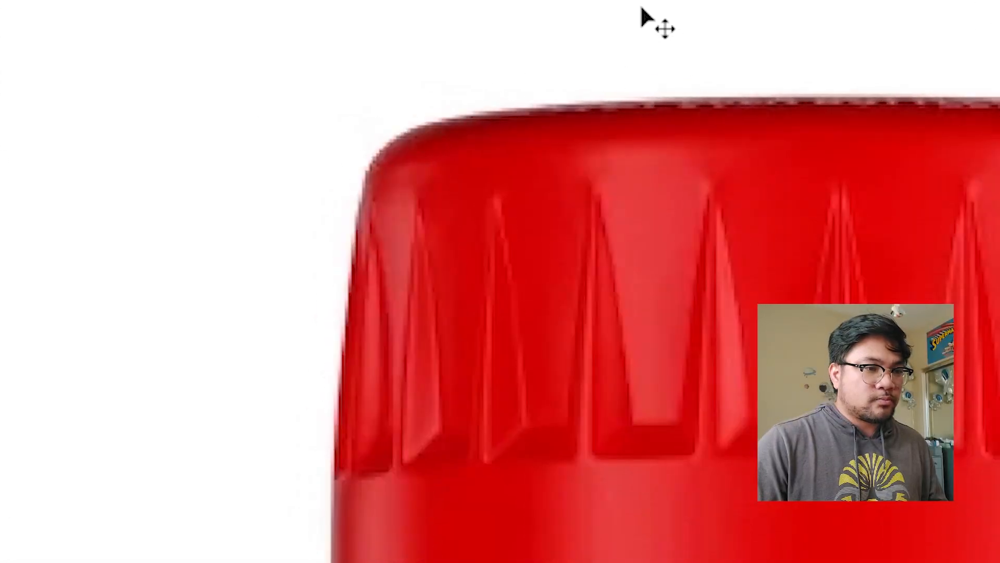
scroll(713, 32, up, 4)
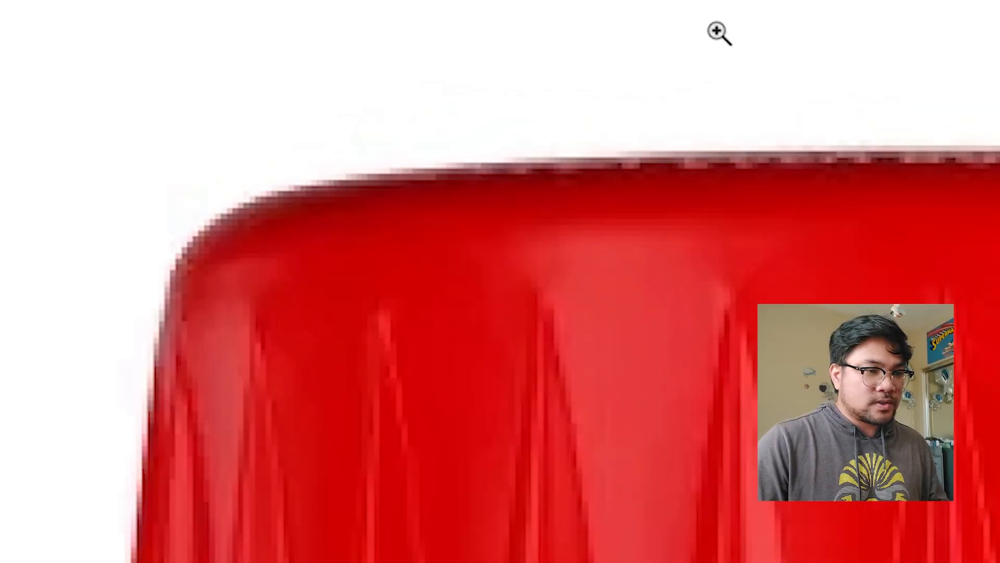
Start a path on the cap's top edge and add a second anchor point with pulled-out handles to curve the segment.
key(p)
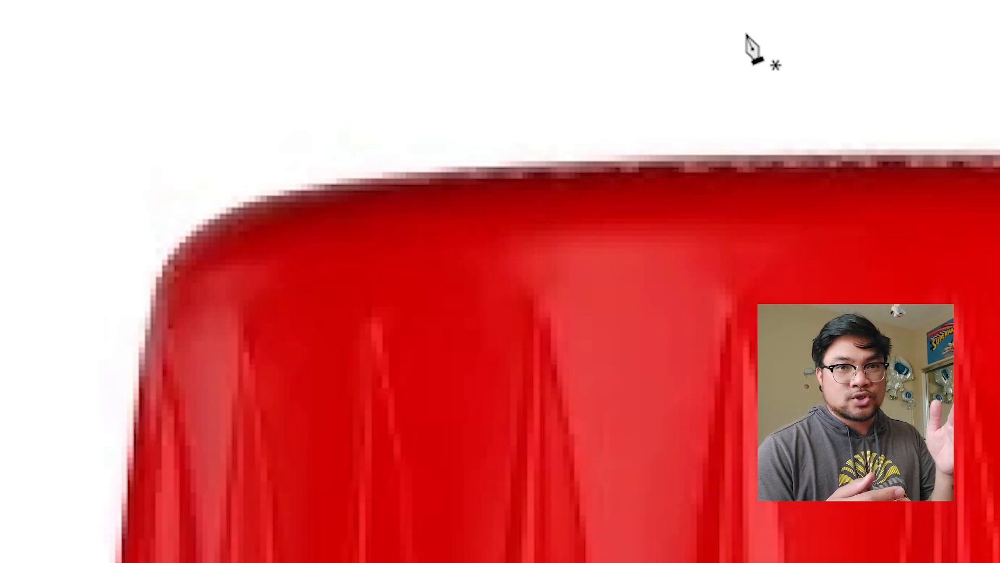
drag(730, 155, 742, 130)
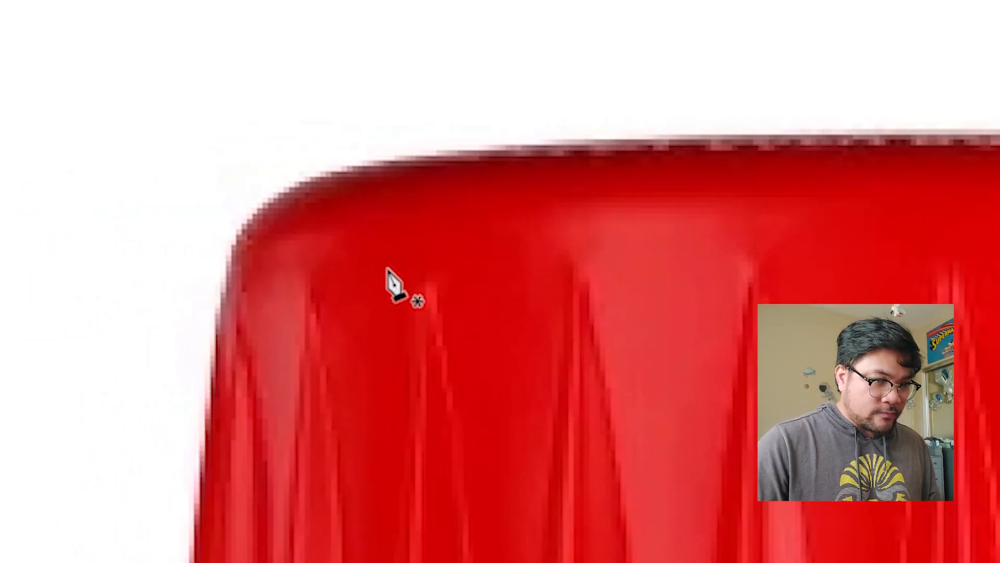
drag(844, 123, 865, 145)
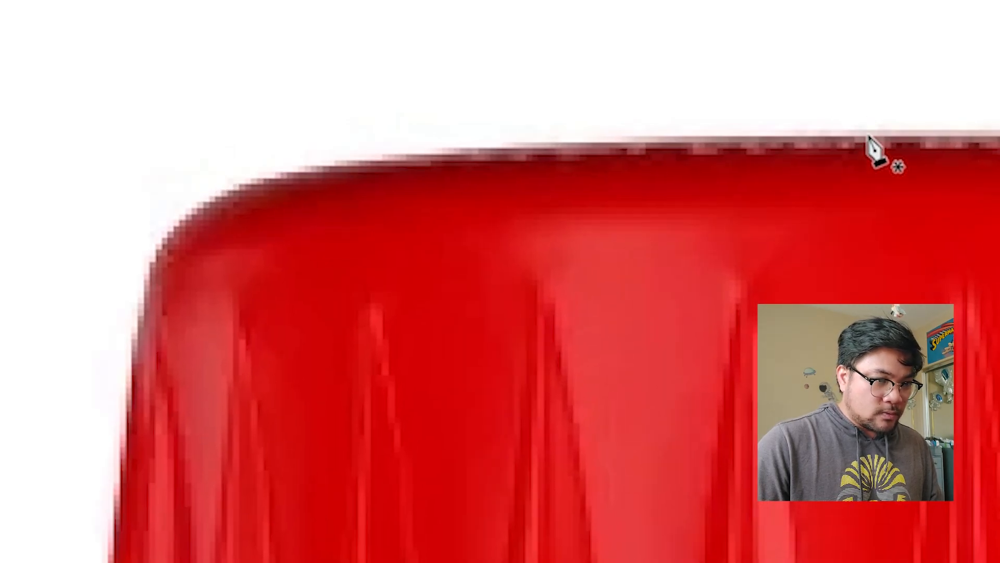
click(866, 136)
click(472, 148)
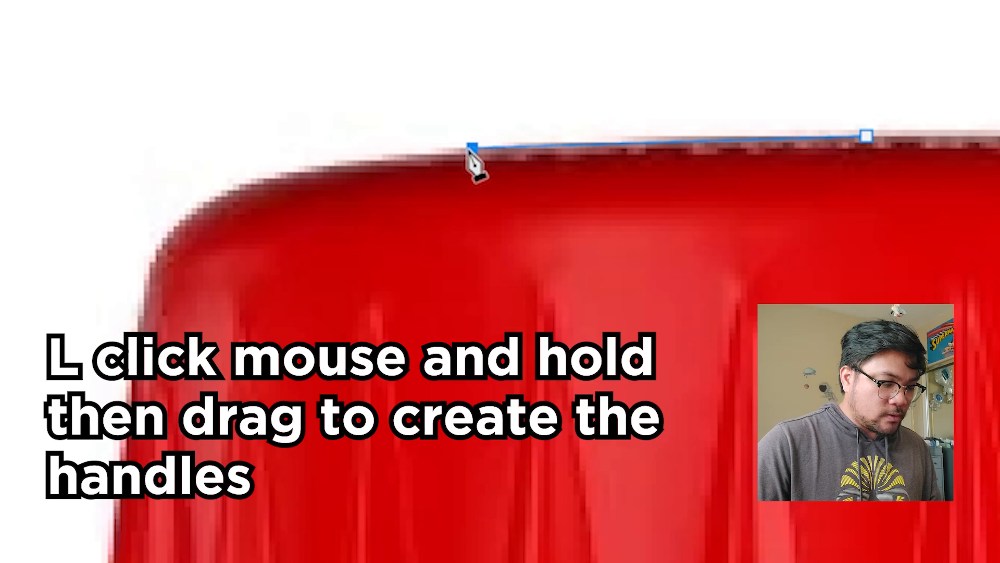
drag(472, 148, 298, 159)
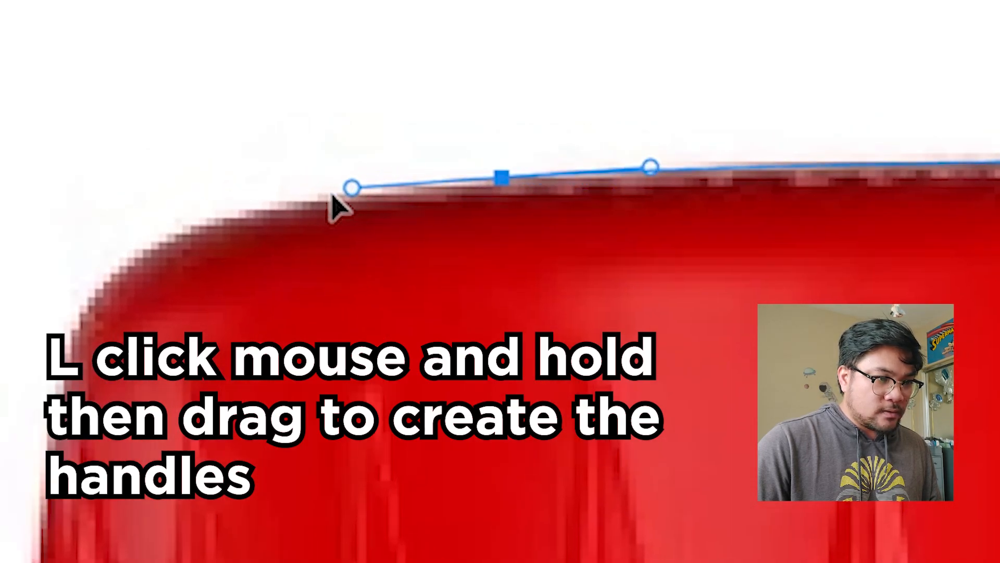
drag(271, 199, 334, 192)
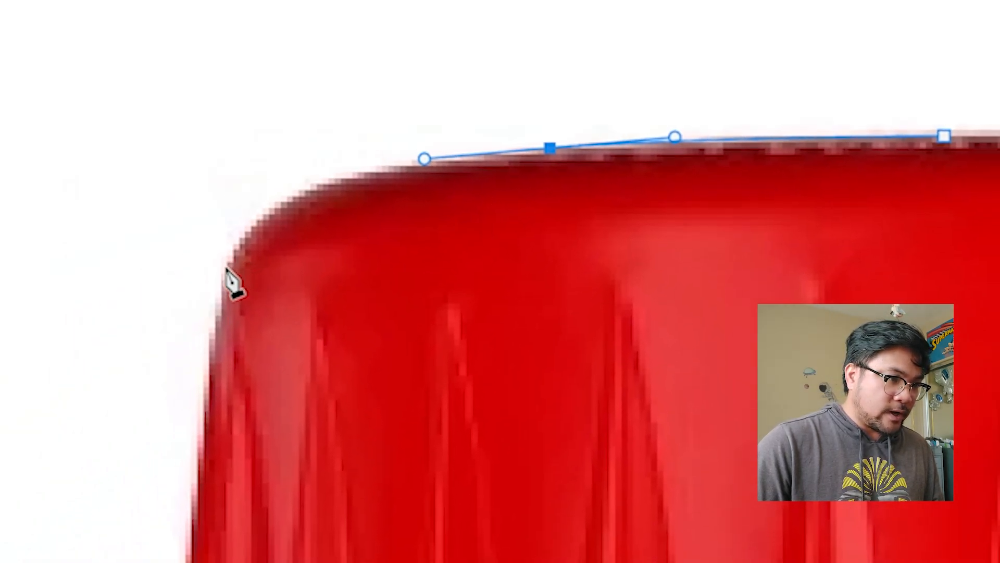
Add a curved anchor point at the cap's upper-left corner and shorten its outgoing direction handle.
drag(227, 268, 186, 362)
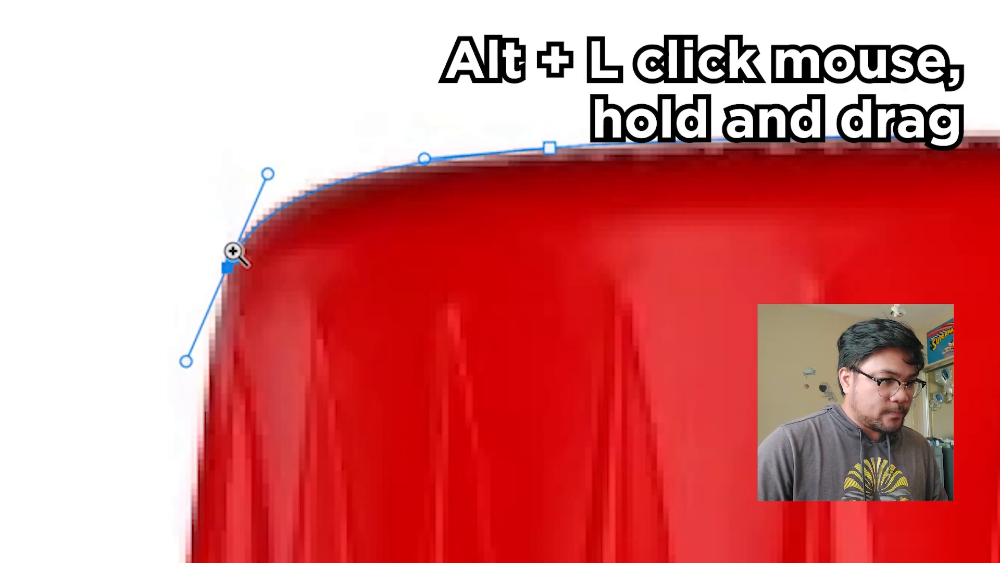
drag(232, 252, 421, 262)
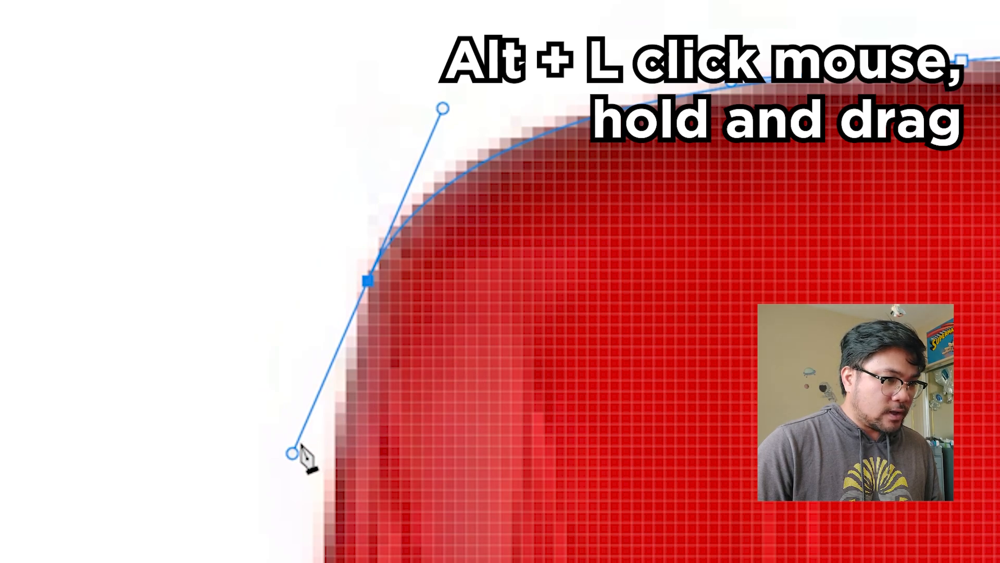
drag(292, 454, 315, 390)
drag(337, 354, 301, 422)
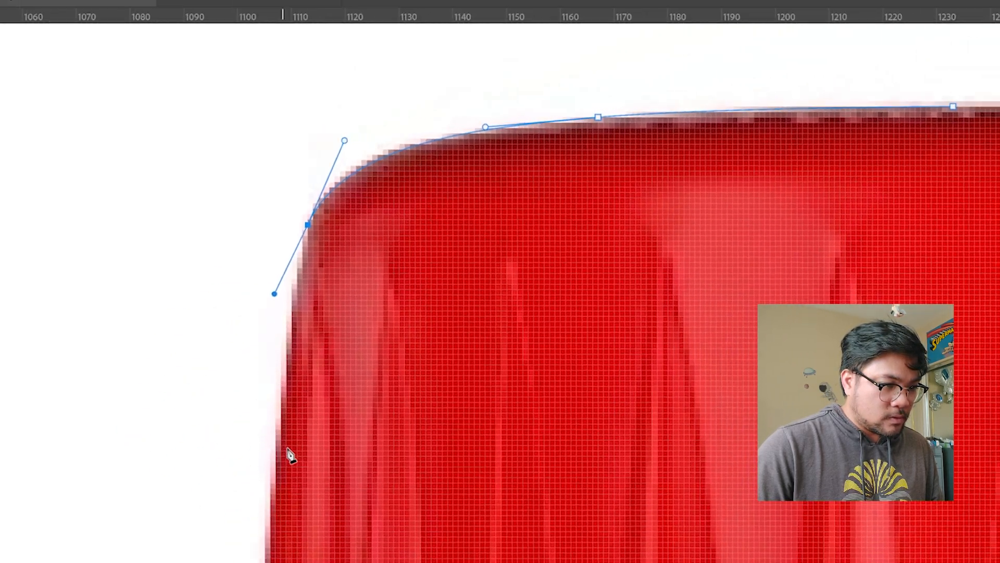
Add an anchor point lower on the cap's left edge and adjust the corner's handle so the segment follows the edge.
click(270, 494)
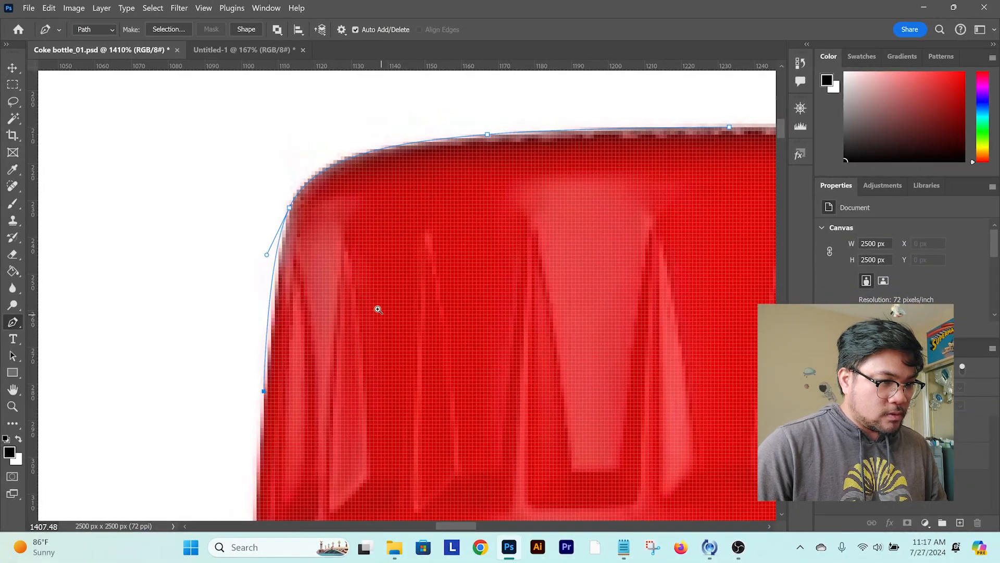
mouse_move(378, 309)
mouse_down()
mouse_move(365, 293)
mouse_move(373, 294)
mouse_up()
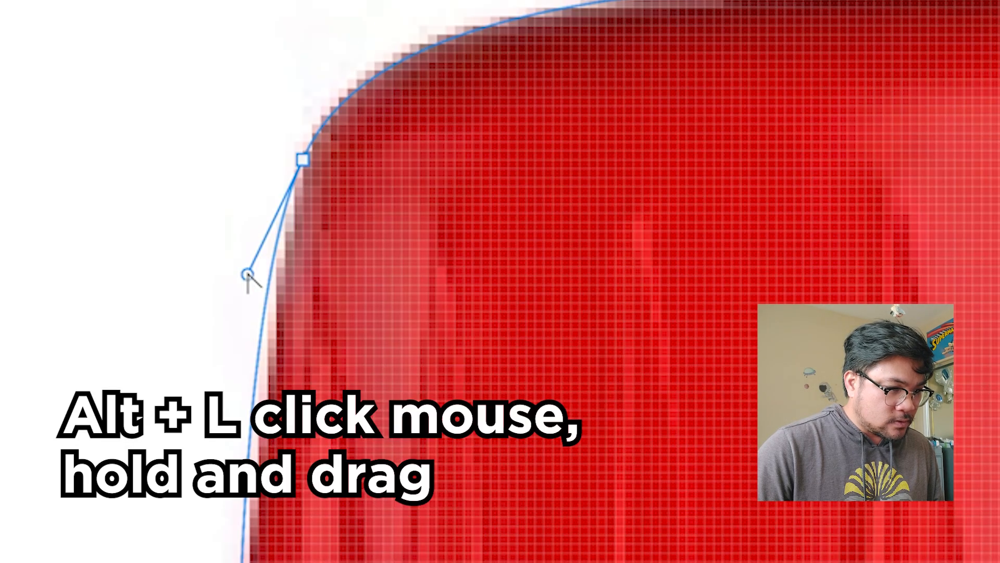
drag(288, 265, 295, 259)
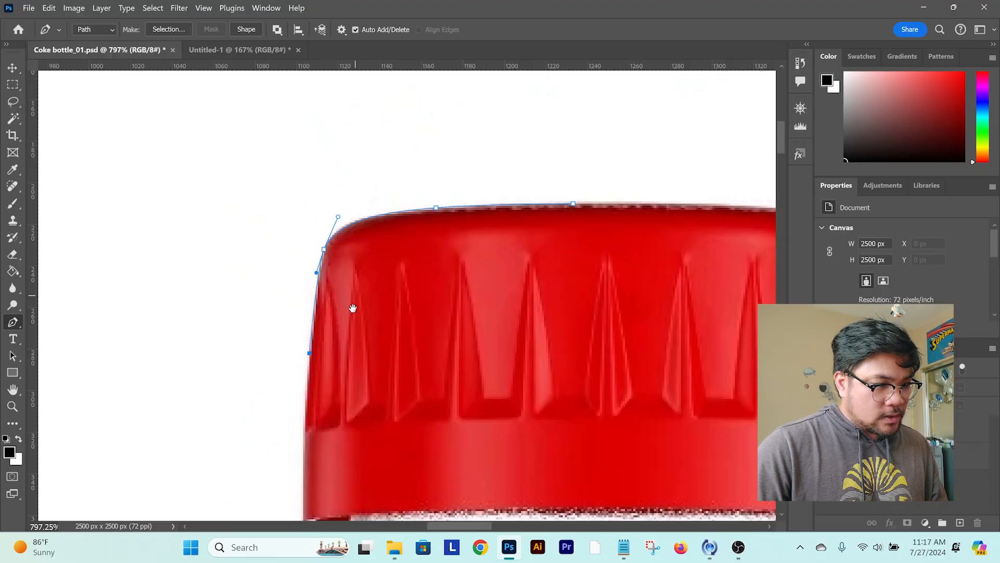
drag(353, 306, 352, 223)
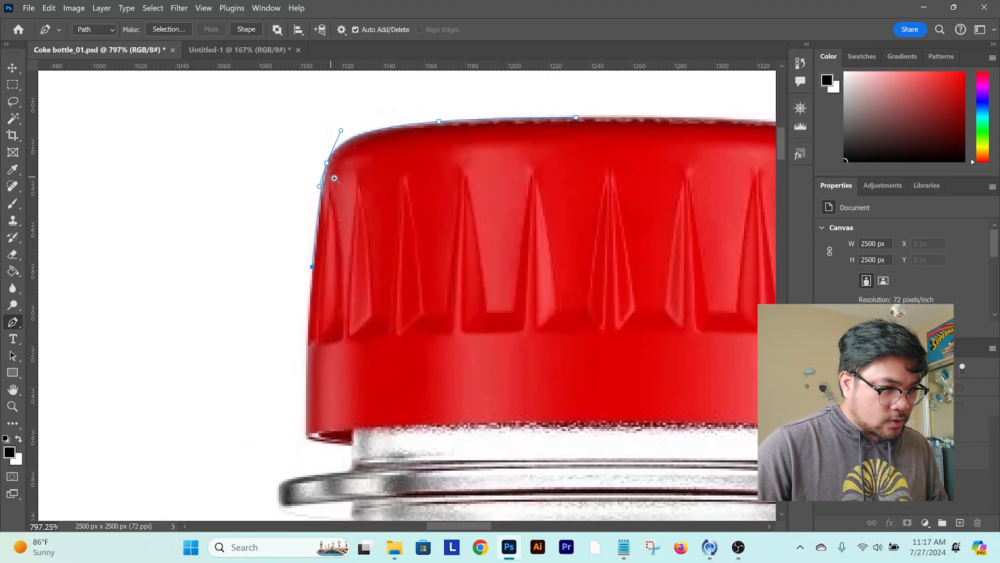
Place a curved anchor point at the cap's lower-left corner and redirect its outgoing handle toward the cap's underside.
drag(334, 178, 340, 188)
mouse_move(379, 287)
mouse_down()
mouse_move(374, 276)
mouse_move(364, 284)
mouse_up()
drag(359, 300, 365, 182)
drag(357, 255, 367, 268)
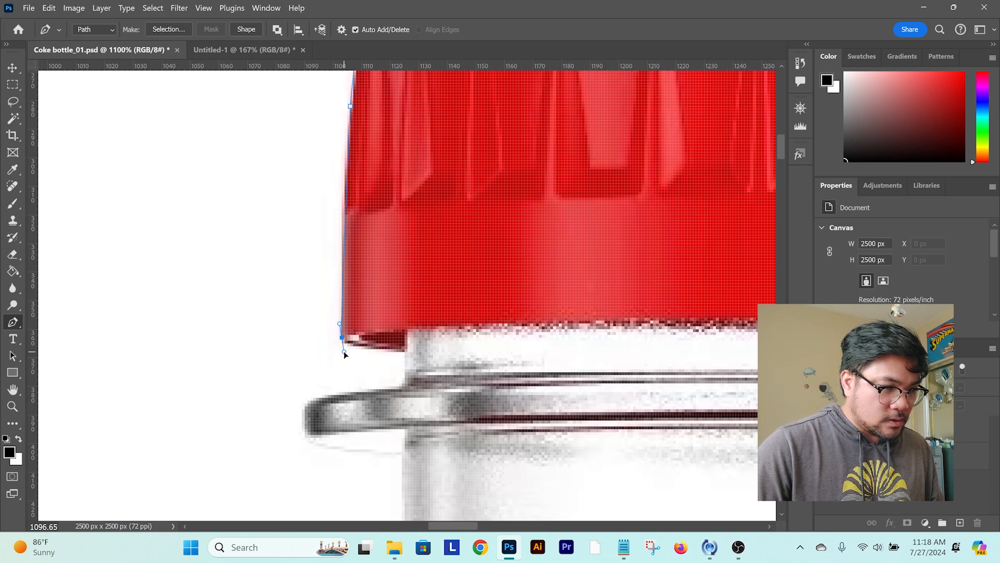
drag(344, 345, 355, 355)
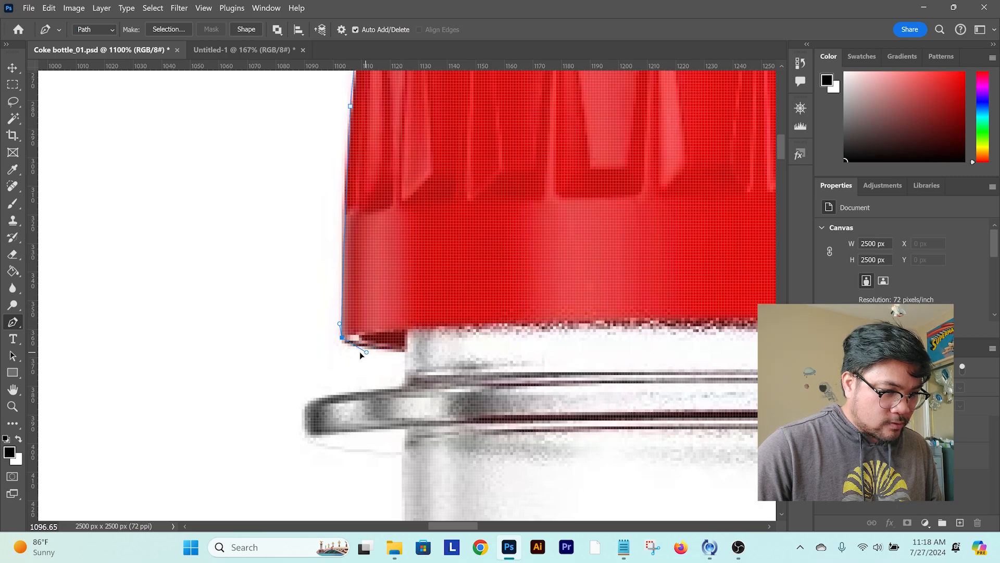
drag(335, 354, 348, 346)
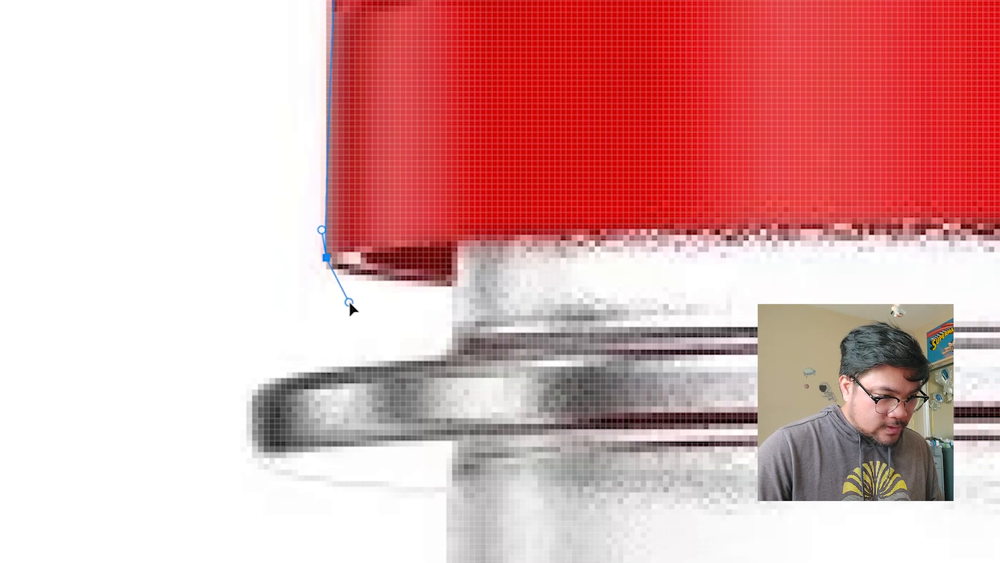
Trace the path along the cap's underside to the neck and down to the collar with three more anchor points.
click(451, 286)
drag(431, 228, 427, 147)
drag(275, 292, 218, 267)
drag(462, 290, 426, 271)
drag(451, 270, 436, 163)
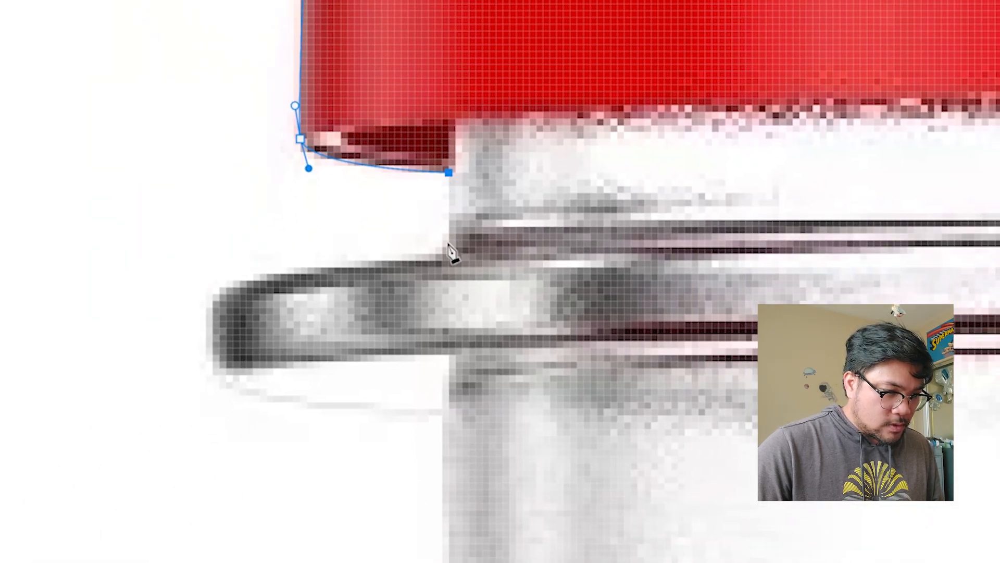
click(448, 235)
click(435, 257)
Delete the second anchor point on the cap's top edge from the path.
drag(645, 207, 625, 157)
drag(802, 127, 574, 172)
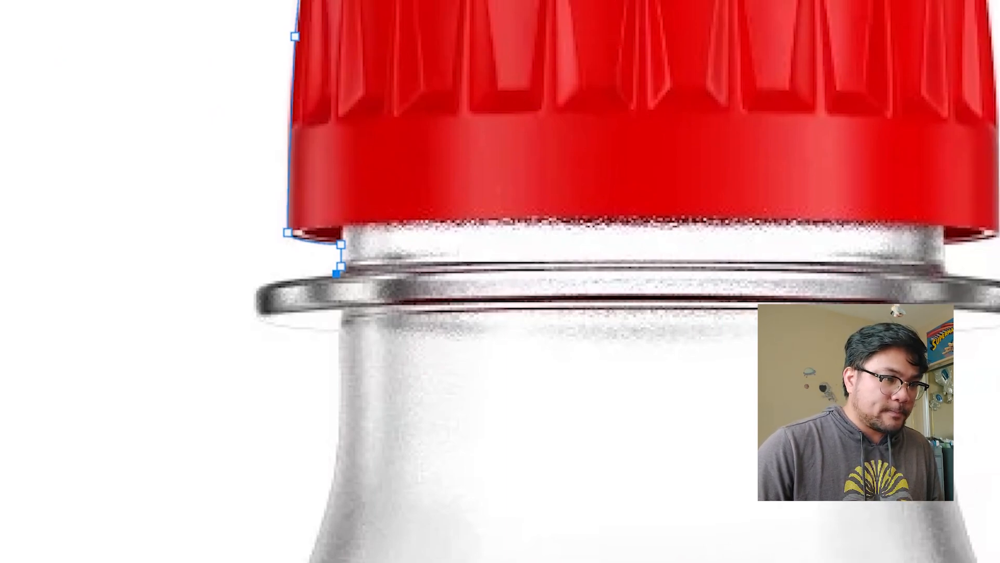
scroll(212, 335, up, 5)
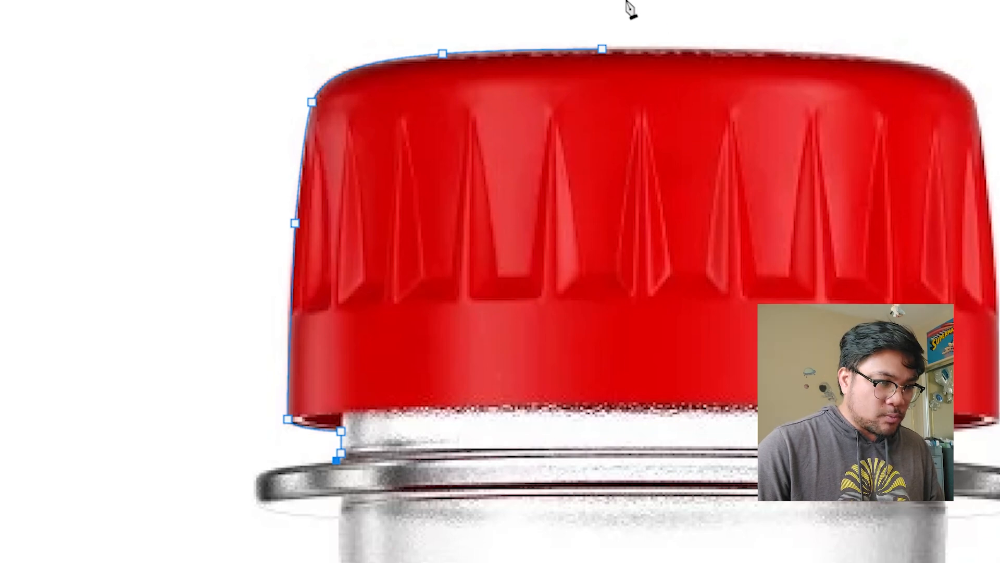
scroll(636, 271, down, 5)
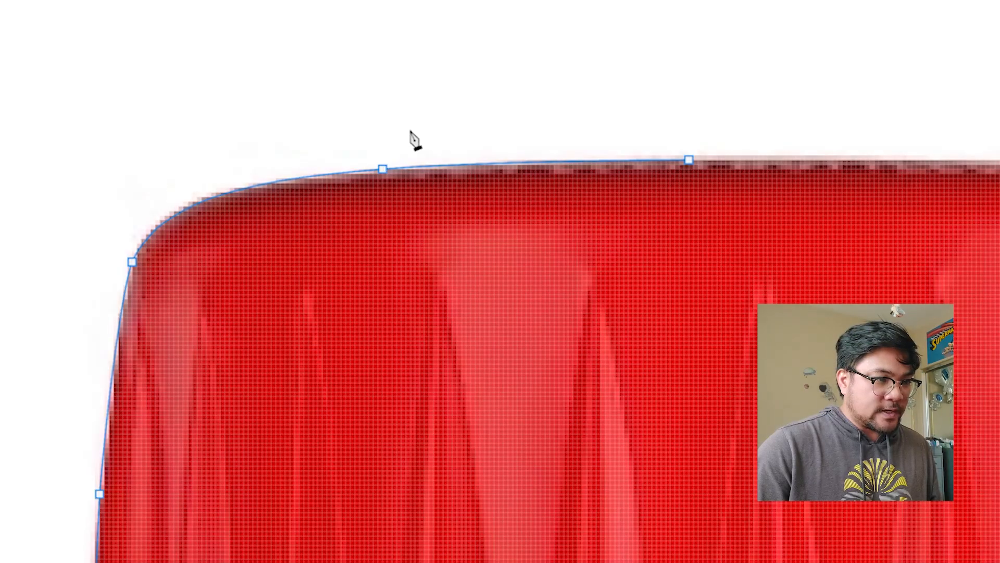
right_click(386, 177)
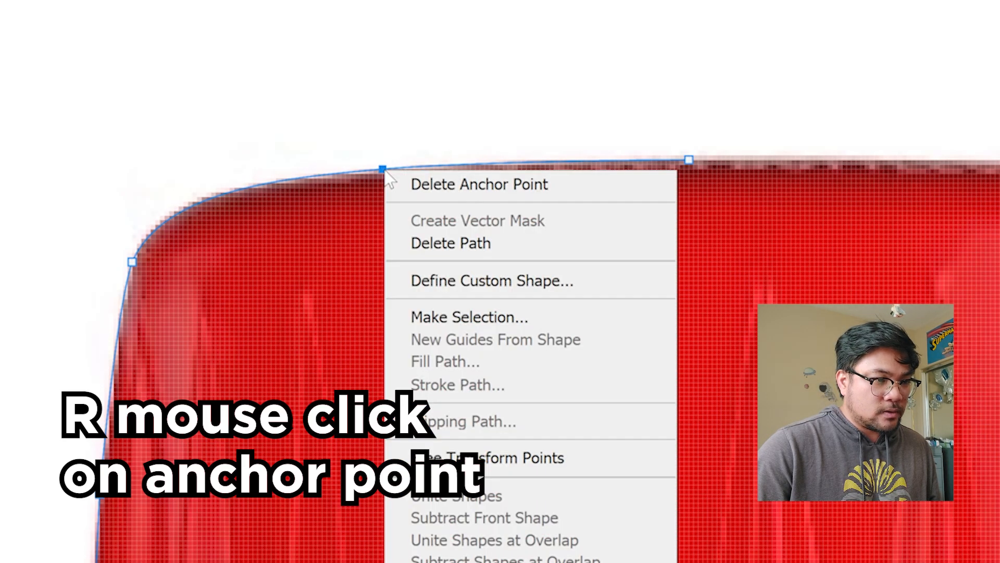
click(427, 188)
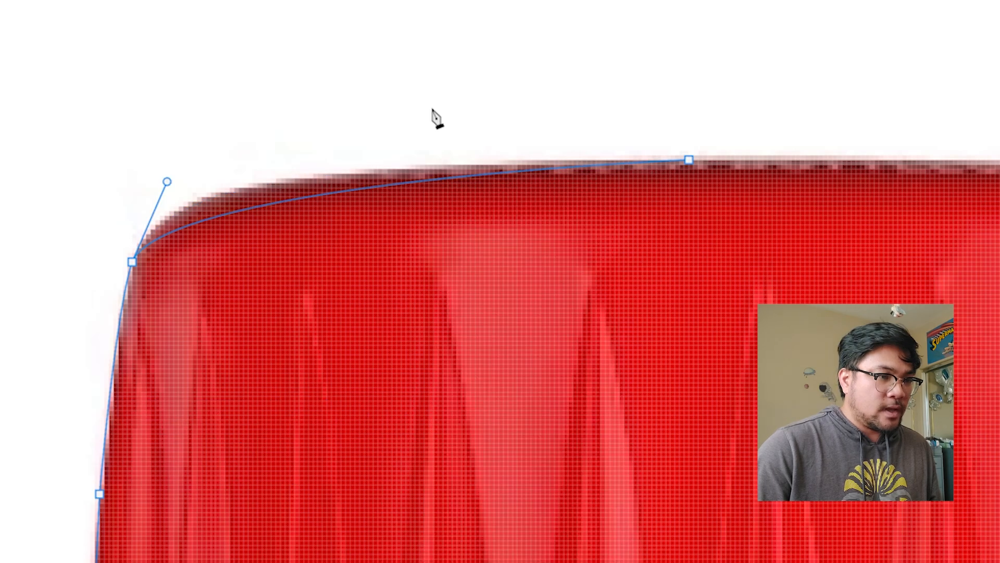
Add an anchor point on the cap's top segment, move it onto the edge and reshape its handles to fit the outline.
right_click(410, 184)
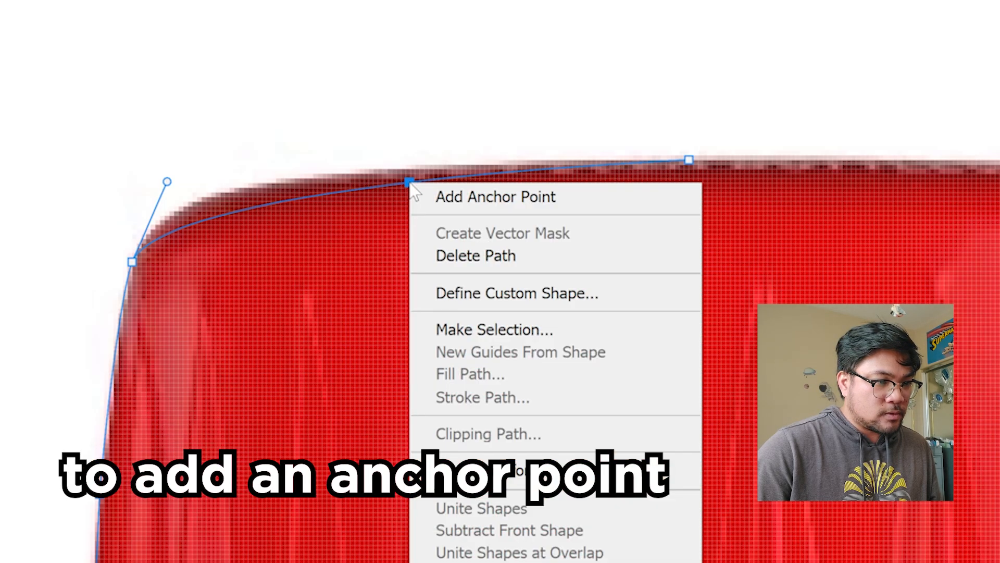
click(452, 198)
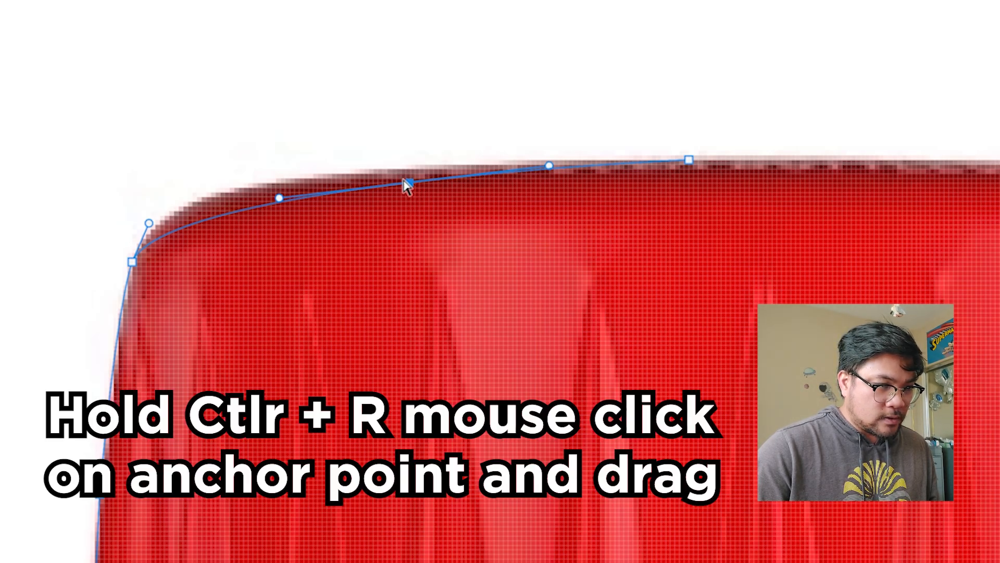
mouse_move(414, 186)
mouse_down()
mouse_move(398, 138)
mouse_move(415, 149)
mouse_move(411, 127)
mouse_move(421, 245)
mouse_move(405, 256)
mouse_move(392, 180)
mouse_move(403, 131)
mouse_move(398, 138)
mouse_move(411, 154)
mouse_move(424, 125)
mouse_move(409, 169)
mouse_up()
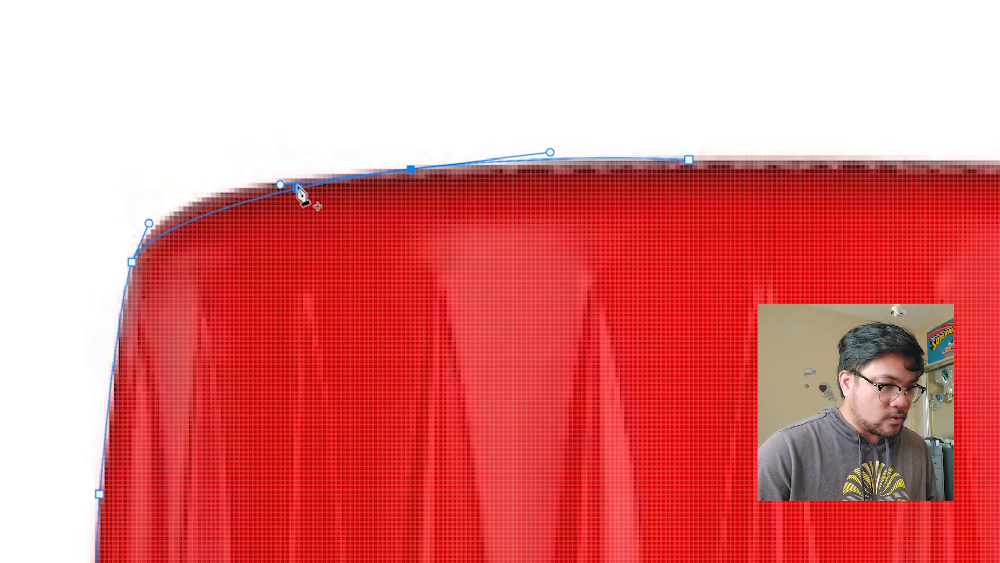
drag(281, 184, 218, 176)
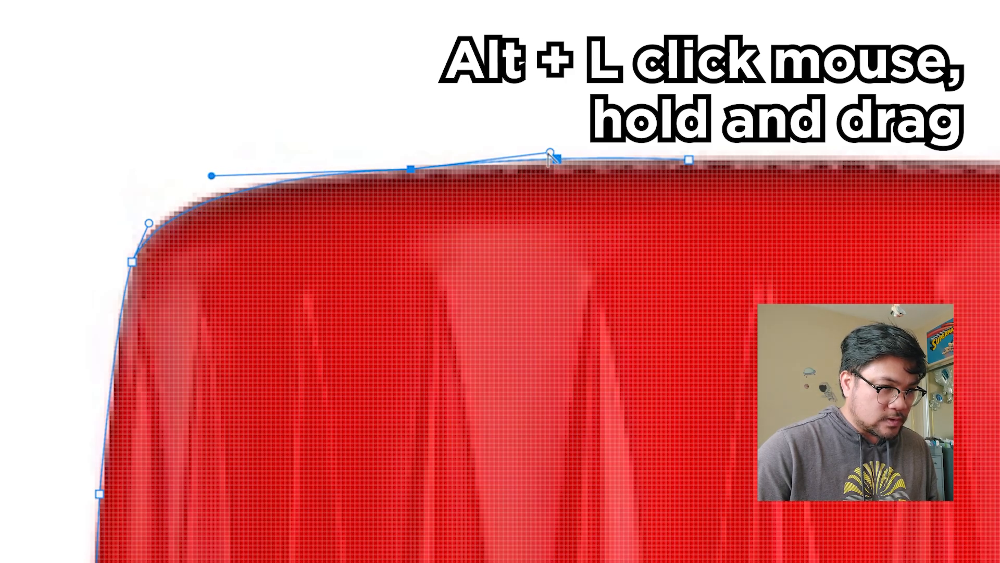
drag(549, 152, 555, 157)
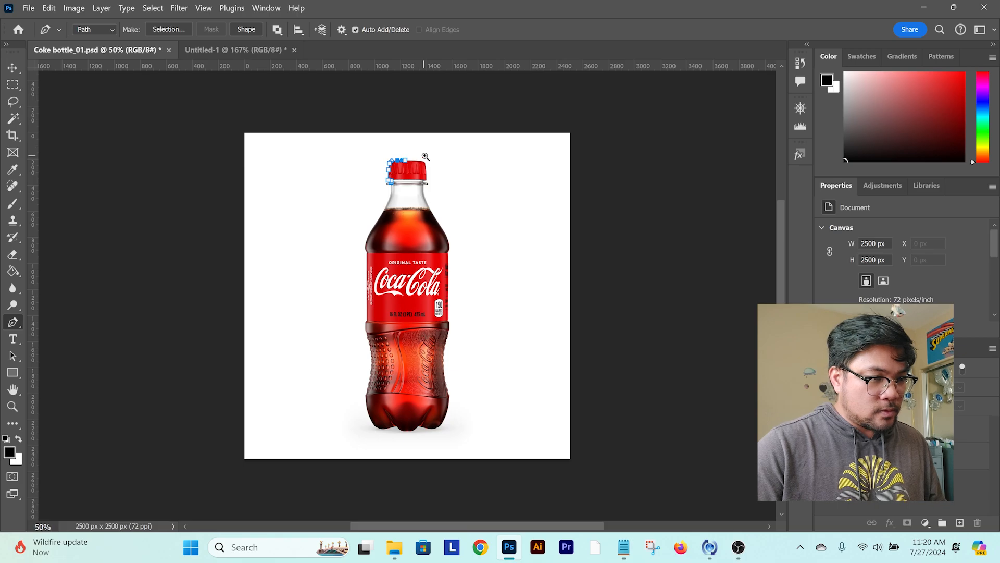
Start a new path at the middle of the cap's top edge and trace it around the upper-left corner with curved anchor points.
drag(425, 155, 449, 176)
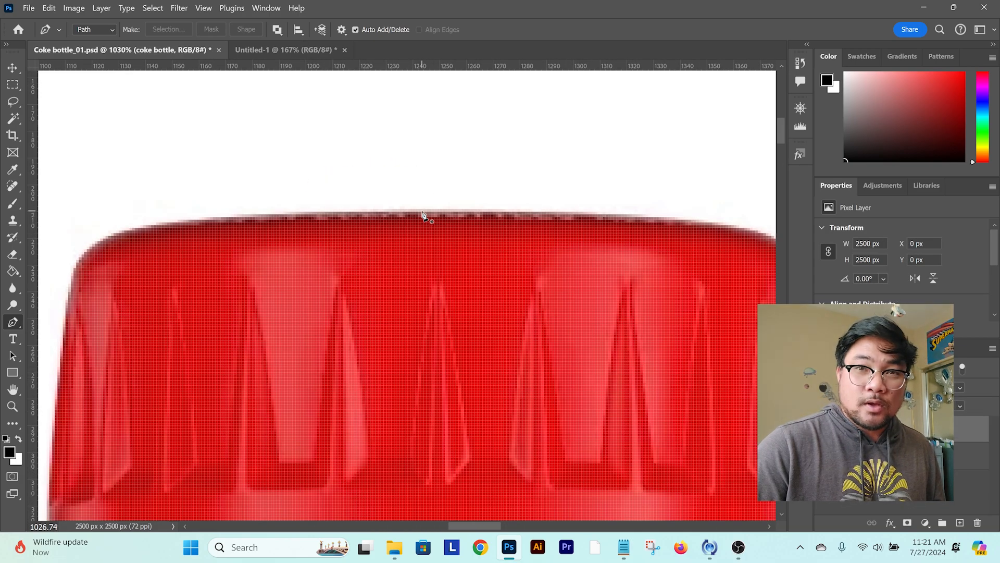
click(422, 212)
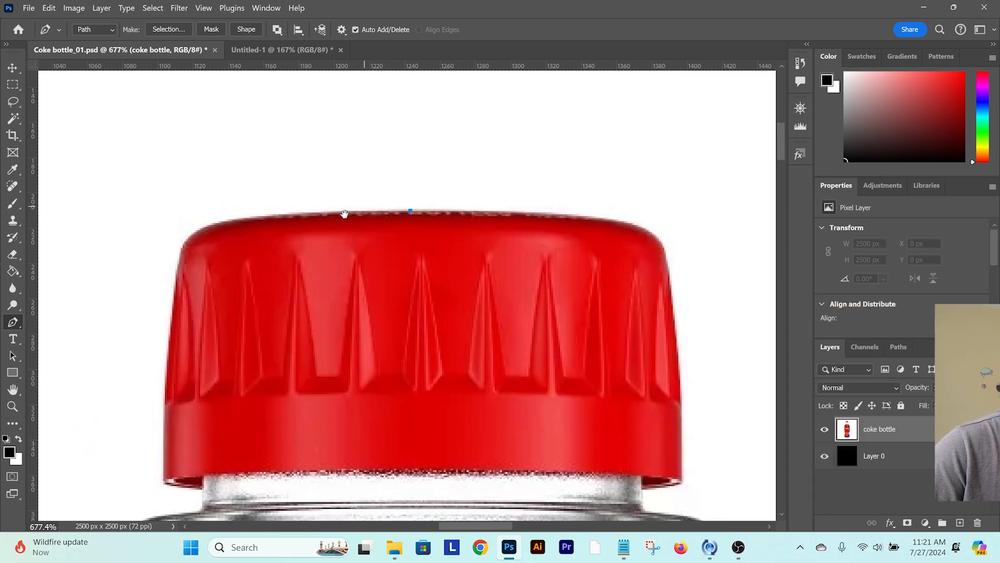
drag(342, 214, 268, 217)
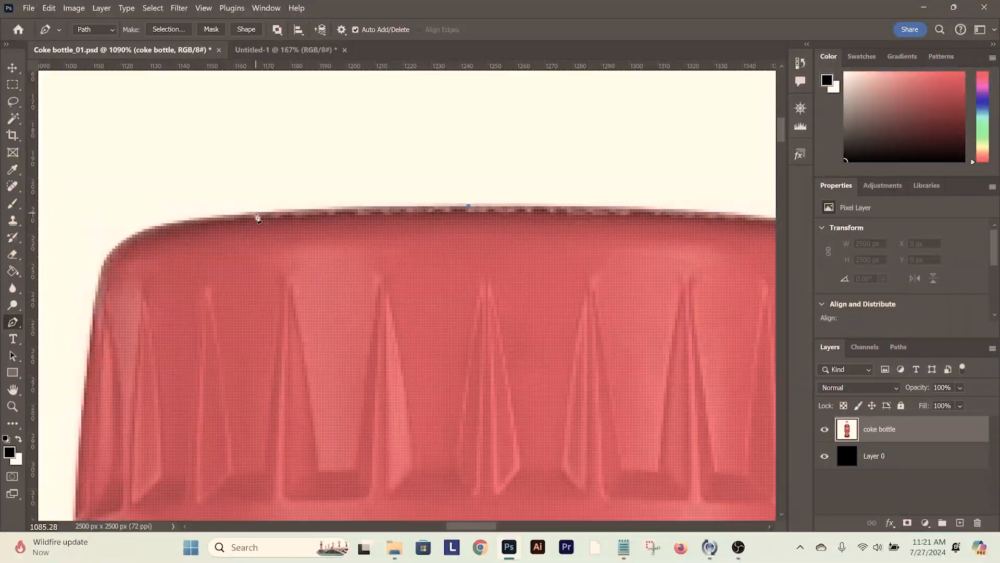
drag(257, 216, 207, 224)
drag(209, 224, 346, 146)
drag(279, 161, 234, 189)
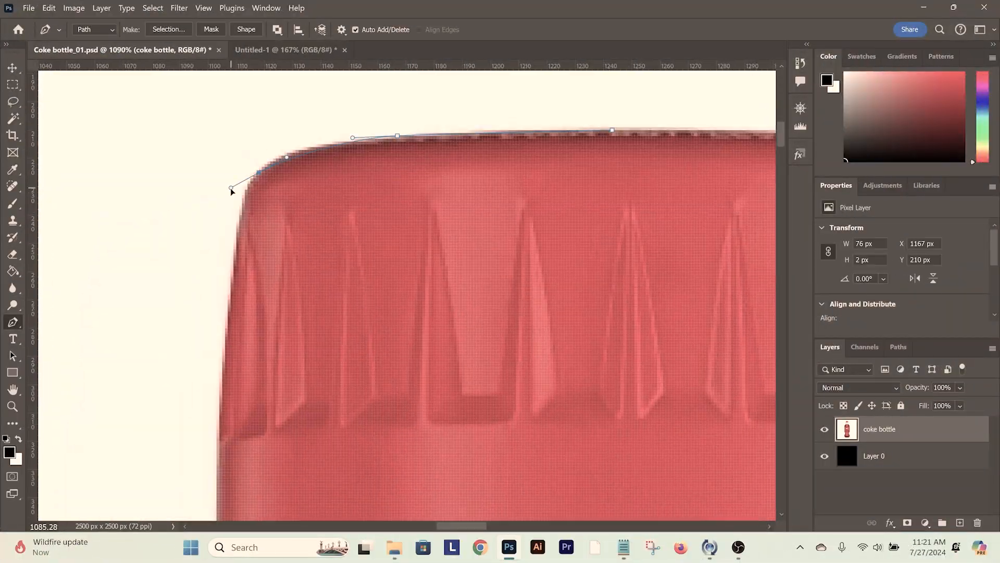
Continue the path down the left edge of the cap toward the bottle's neck.
click(227, 354)
drag(249, 448, 249, 203)
scroll(218, 289, up, 3)
click(215, 319)
mouse_move(305, 335)
mouse_down()
mouse_move(308, 361)
mouse_move(472, 208)
mouse_up()
click(308, 359)
Trace the path along the bottle's left contour from the neck and shoulder toward the label.
mouse_move(470, 231)
mouse_down()
mouse_move(464, 237)
mouse_move(503, 248)
mouse_move(408, 316)
mouse_up()
scroll(480, 217, down, 4)
drag(495, 200, 484, 243)
drag(468, 299, 412, 392)
drag(589, 225, 578, 88)
scroll(463, 261, up, 3)
drag(464, 217, 436, 292)
drag(472, 370, 477, 380)
click(467, 378)
Continue the path down the label's left edge and curve it around the top of the bulge just below the label.
drag(468, 469, 453, 105)
click(449, 285)
scroll(469, 295, up, 3)
click(452, 302)
drag(469, 302, 513, 222)
drag(451, 272, 452, 311)
scroll(478, 308, down, 1)
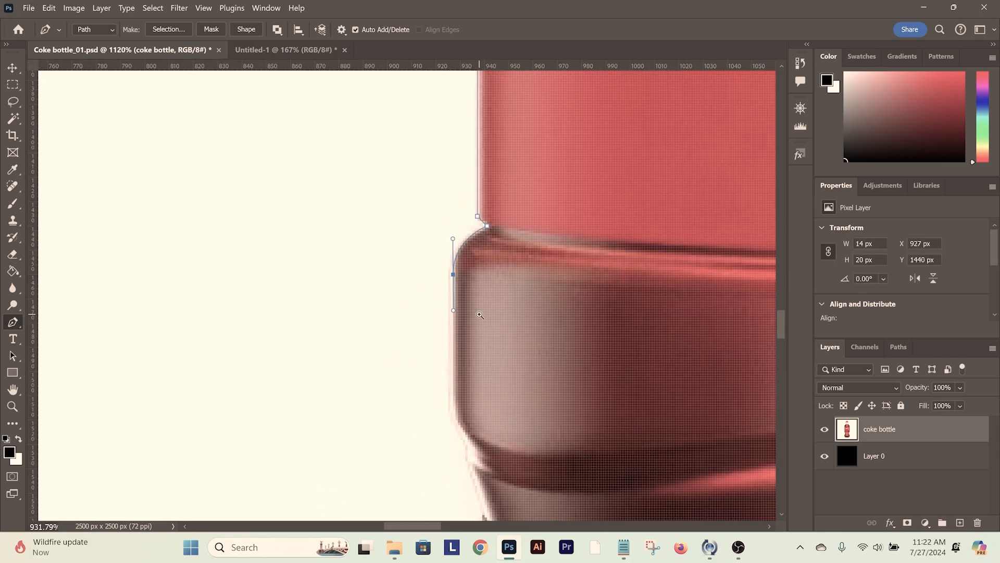
Trace the path down the left edge of the bulge below the label and around its lower corner.
drag(503, 401, 482, 254)
mouse_move(433, 285)
mouse_down()
mouse_move(437, 302)
mouse_move(399, 164)
mouse_up()
click(446, 334)
scroll(447, 335, up, 3)
drag(422, 228, 450, 300)
click(456, 320)
Continue the path with curved anchor points down the upper half of the dotted waist's left edge.
drag(489, 270, 503, 81)
drag(498, 241, 508, 266)
click(507, 290)
drag(527, 411, 525, 246)
mouse_move(527, 237)
mouse_down()
mouse_move(558, 279)
mouse_move(536, 290)
mouse_up()
click(528, 269)
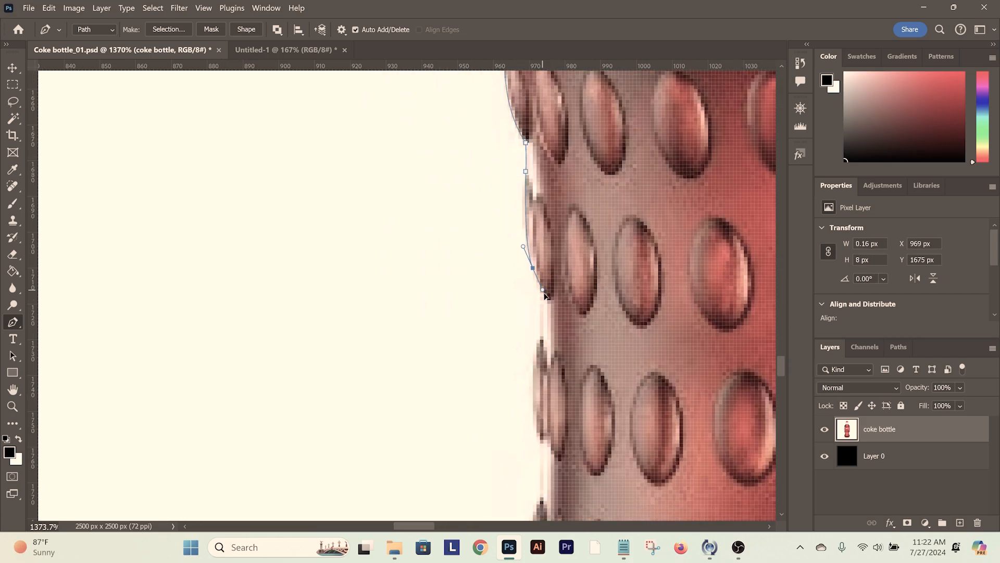
click(536, 293)
click(559, 232)
Continue the path down the lower half of the dotted waist's left edge to the seam above the base.
mouse_move(551, 355)
mouse_down()
mouse_move(567, 272)
mouse_move(585, 317)
mouse_move(600, 166)
mouse_up()
click(577, 317)
scroll(600, 167, down, 1)
drag(571, 278, 582, 342)
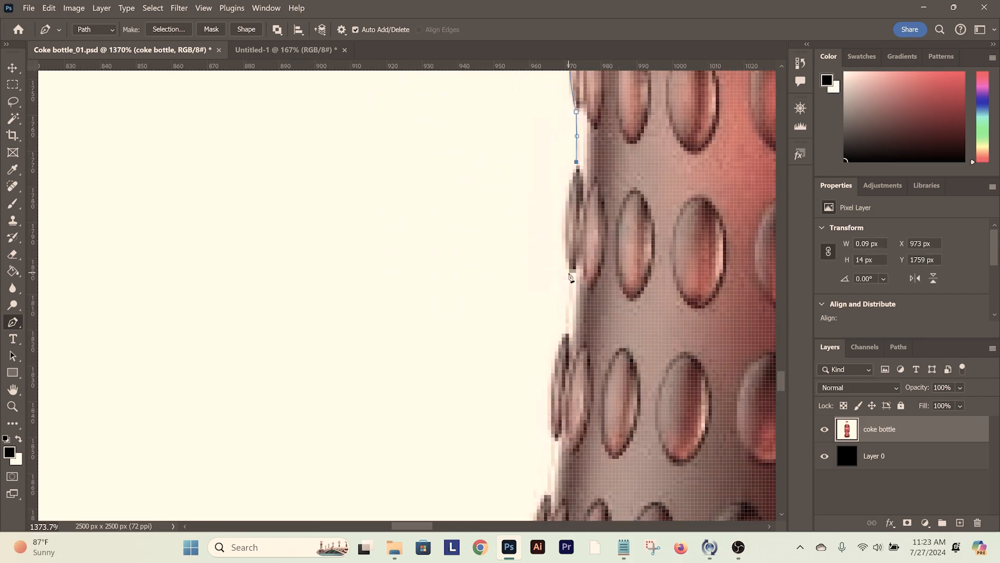
click(572, 334)
drag(556, 438, 582, 317)
mouse_move(580, 318)
mouse_down()
mouse_move(589, 392)
mouse_move(614, 218)
mouse_move(618, 257)
mouse_move(547, 104)
mouse_up()
alt+click(580, 318)
click(623, 299)
scroll(464, 189, down, 4)
scroll(464, 191, up, 5)
Trace the path around the base's left side and along the scalloped bottom of the bottle with curved anchor points.
mouse_move(608, 370)
mouse_down()
mouse_move(663, 392)
mouse_move(432, 309)
mouse_up()
mouse_move(585, 311)
mouse_down()
mouse_move(694, 284)
mouse_move(283, 159)
mouse_up()
click(390, 133)
drag(545, 249, 613, 261)
mouse_move(545, 255)
mouse_down()
mouse_move(294, 270)
mouse_move(567, 197)
mouse_up()
click(472, 264)
click(567, 201)
drag(620, 230, 401, 205)
mouse_move(509, 218)
mouse_down()
mouse_move(569, 240)
mouse_move(326, 250)
mouse_up()
drag(454, 264, 533, 258)
Continue the path up the right side of the bottle's base to the seam below the waist.
scroll(673, 148, down, 5)
mouse_move(632, 182)
mouse_down()
mouse_move(673, 147)
mouse_move(527, 375)
mouse_up()
drag(557, 291, 572, 251)
drag(572, 251, 484, 409)
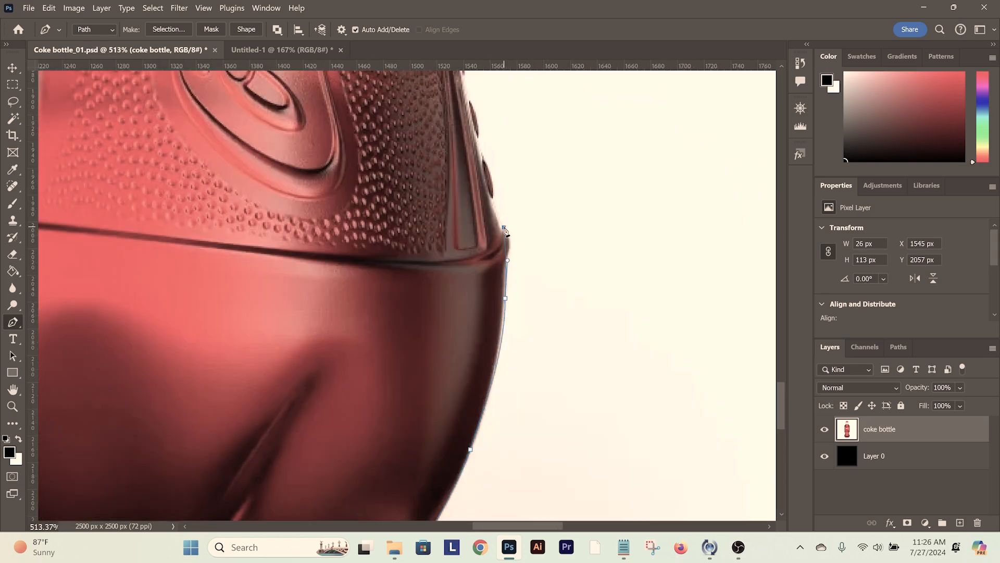
click(509, 249)
Trace the path up the lower half of the textured waist's right edge with curved anchor points.
scroll(513, 159, up, 5)
click(502, 250)
mouse_move(467, 157)
mouse_down()
mouse_move(462, 122)
mouse_move(565, 458)
mouse_up()
click(521, 250)
drag(525, 239, 539, 322)
drag(524, 230, 523, 212)
drag(521, 151, 539, 286)
mouse_move(542, 221)
mouse_down()
mouse_move(536, 189)
mouse_move(544, 310)
mouse_up()
drag(555, 237, 547, 204)
drag(553, 146, 542, 364)
Continue the path up the upper half of the textured waist's right edge toward the bulge.
click(540, 301)
drag(558, 259, 558, 235)
drag(558, 291, 559, 267)
click(560, 248)
mouse_move(568, 157)
mouse_down()
mouse_move(544, 282)
mouse_move(563, 282)
mouse_up()
click(574, 246)
click(586, 283)
Trace the path around the right side of the bulge to the lower-right corner of the label.
drag(623, 208, 618, 444)
drag(612, 405, 617, 389)
click(614, 238)
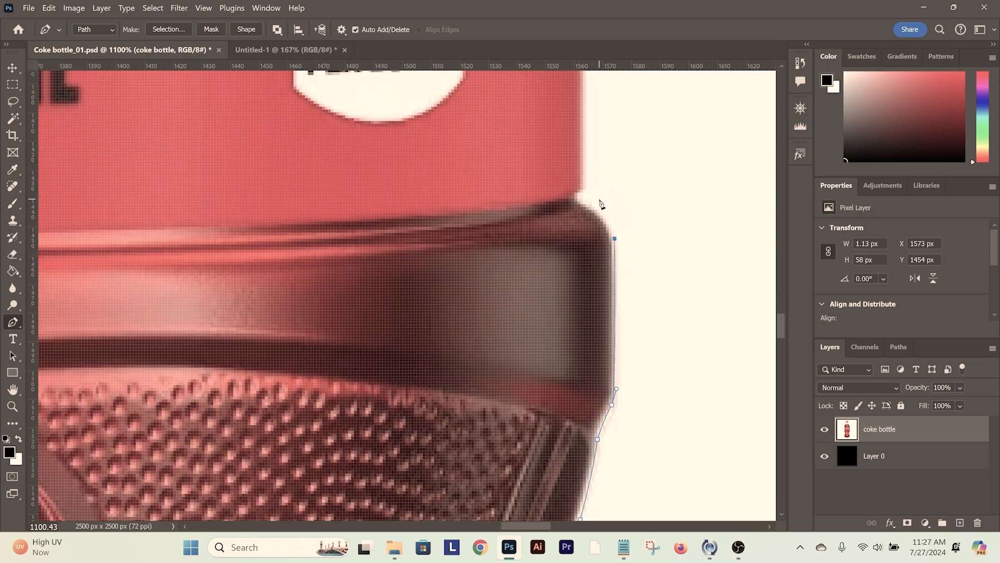
click(577, 195)
click(584, 189)
Continue the path straight up the label's right edge to its upper corner.
drag(620, 118, 627, 288)
scroll(627, 288, down, 10)
scroll(469, 292, up, 10)
drag(505, 340, 532, 495)
scroll(516, 219, up, 3)
click(520, 221)
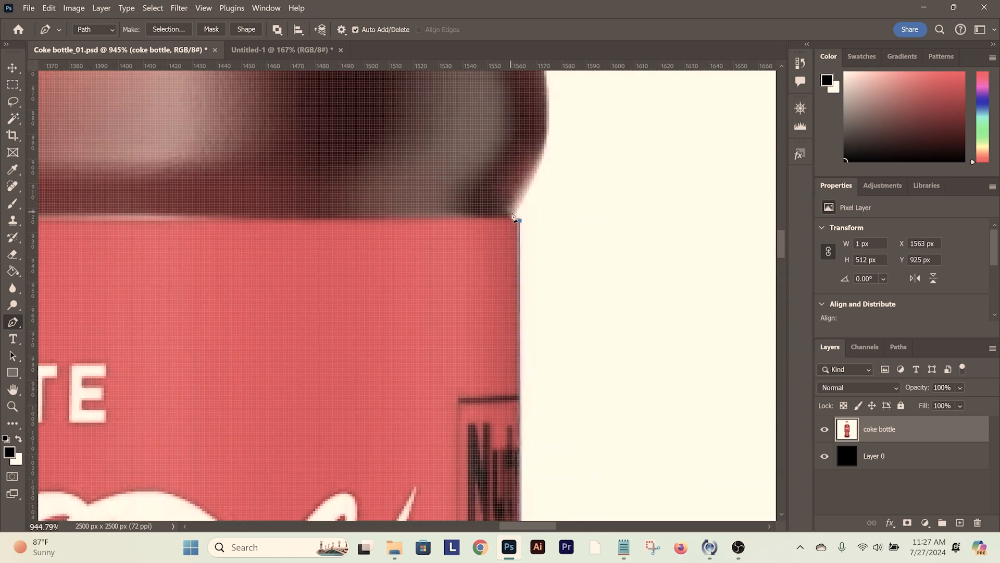
Curve the path around the bottle's right shoulder and up toward the neck.
mouse_move(550, 151)
mouse_down()
mouse_move(545, 276)
mouse_move(529, 223)
mouse_move(571, 324)
mouse_up()
scroll(502, 259, down, 8)
scroll(502, 259, up, 6)
mouse_move(506, 170)
mouse_down()
mouse_move(473, 123)
mouse_move(673, 375)
mouse_up()
mouse_move(572, 210)
mouse_down()
mouse_move(539, 158)
mouse_move(618, 335)
mouse_move(606, 260)
mouse_up()
Trace the path up the right side of the neck, around the neck ring and along the cap's right edge.
scroll(458, 261, up, 6)
drag(497, 321, 536, 303)
drag(497, 284, 495, 272)
drag(385, 260, 324, 255)
drag(379, 222, 379, 206)
drag(453, 206, 455, 182)
drag(453, 167, 483, 423)
drag(479, 242, 476, 190)
drag(475, 172, 521, 333)
scroll(511, 219, down, 3)
Curve the path around the cap's upper-right corner and close it at the starting anchor on the cap's top edge.
drag(510, 188, 503, 169)
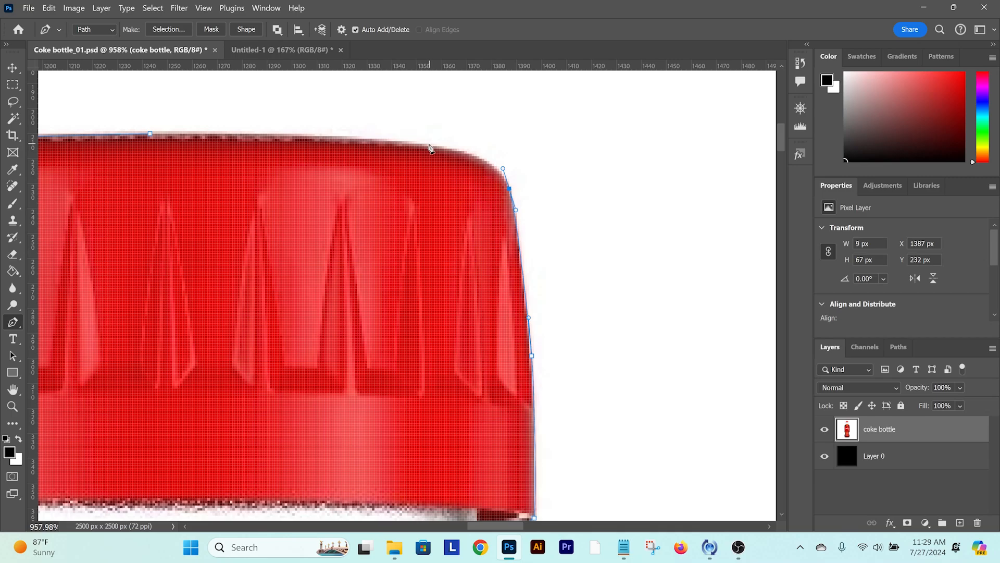
drag(429, 148, 522, 157)
drag(460, 147, 404, 145)
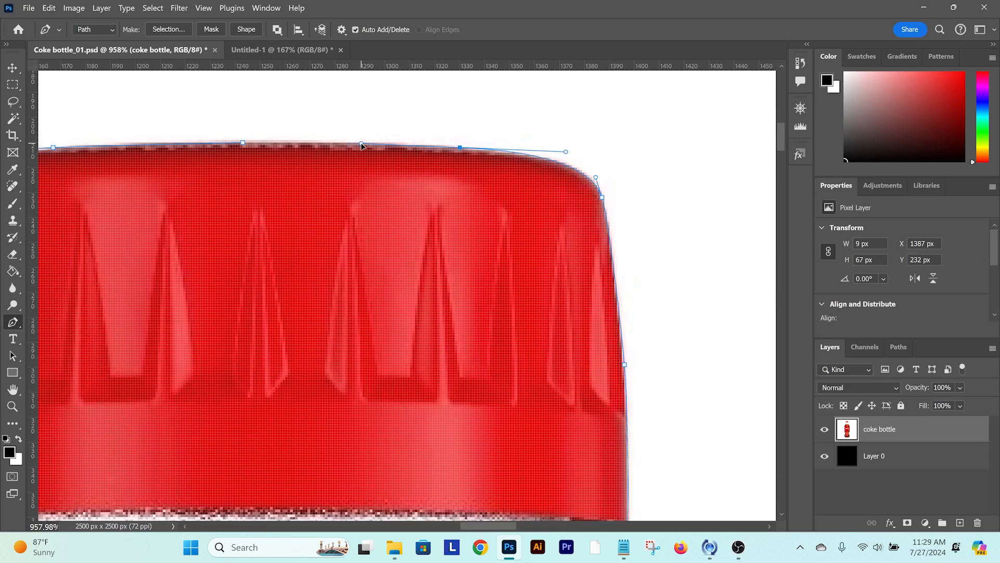
click(243, 143)
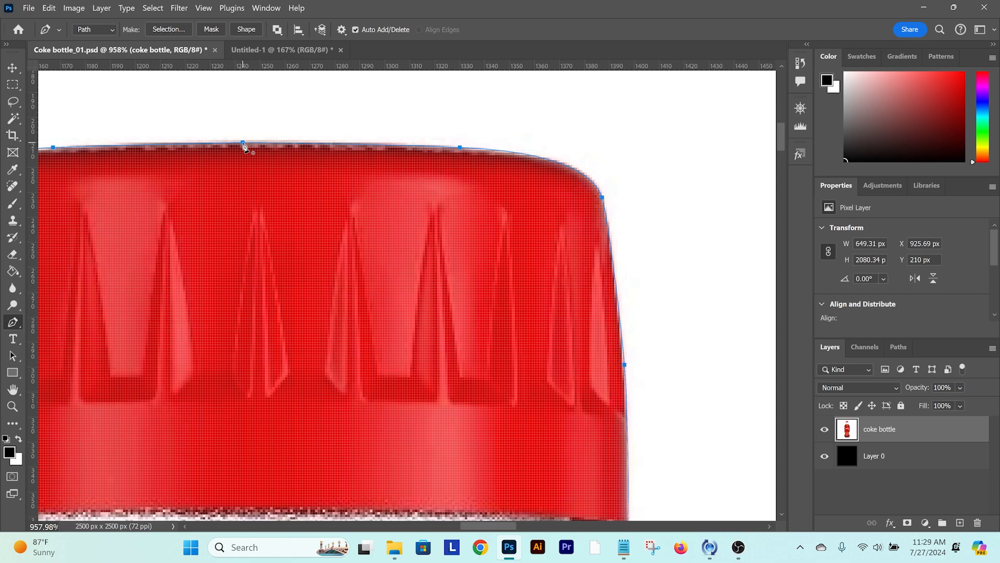
Review the closed path around the whole bottle outline.
scroll(364, 204, down, 5)
drag(422, 304, 420, 141)
drag(441, 270, 429, 262)
drag(464, 378, 464, 353)
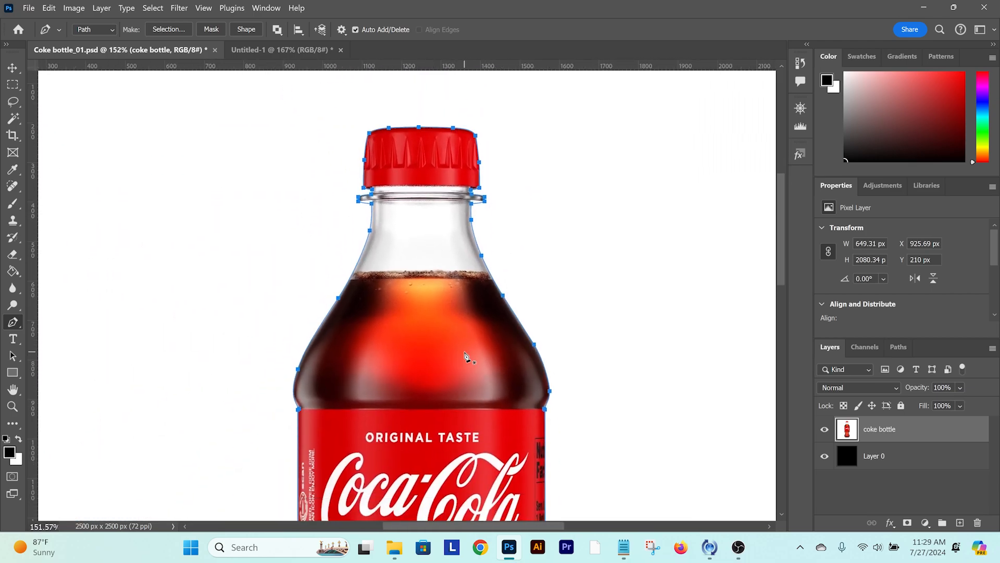
key(ctrl+minus)
key(ctrl+minus)
key(ctrl+minus)
drag(408, 273, 427, 267)
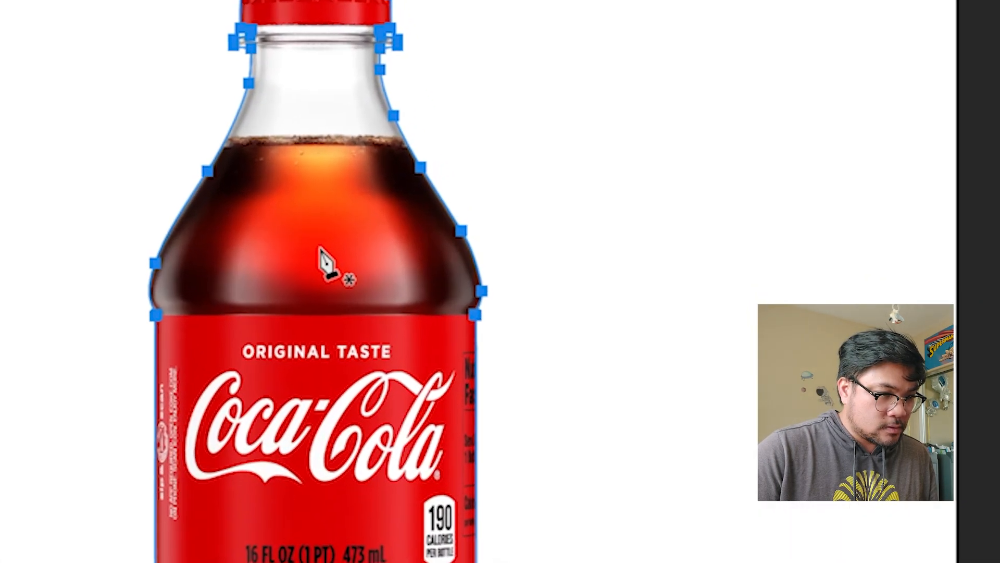
Convert the closed bottle path into a new anti-aliased selection with a feather radius of 20 pixels.
right_click(415, 222)
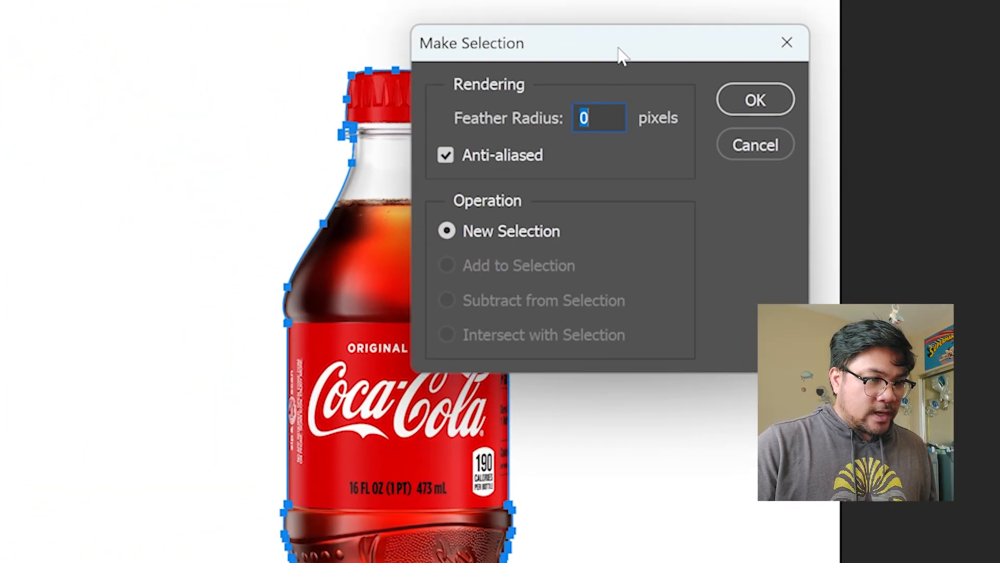
drag(620, 55, 682, 49)
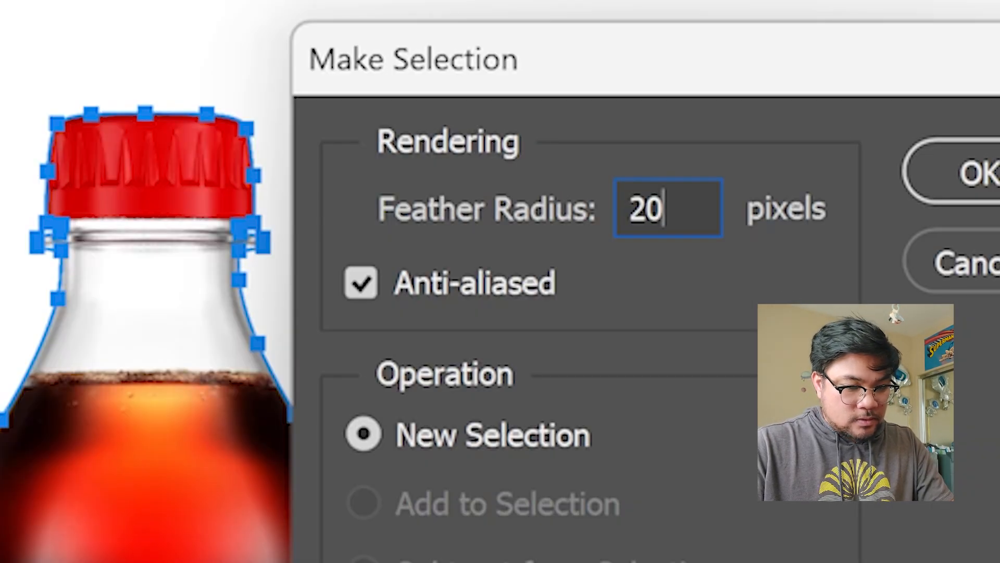
key(Return)
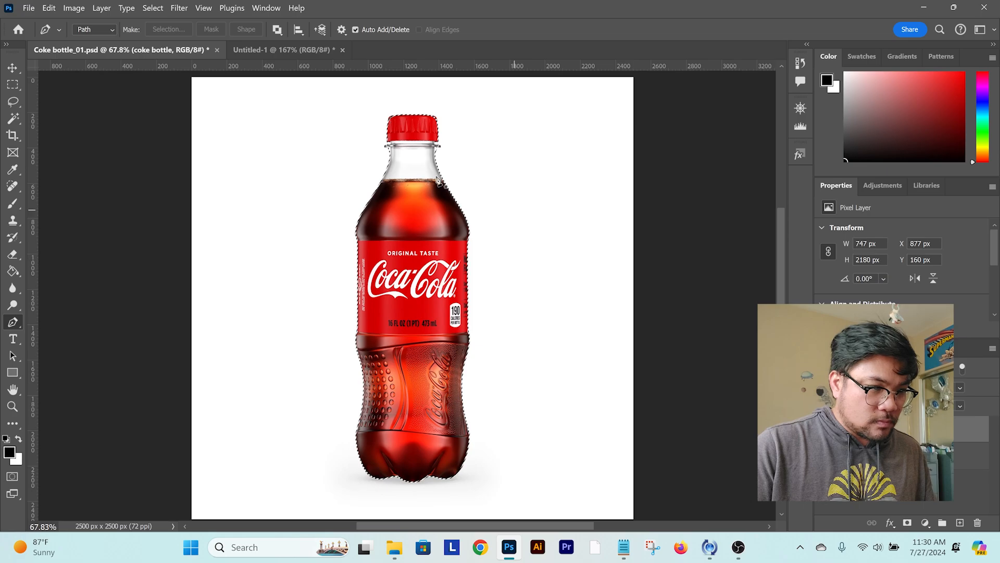
Examine how the feathered selection follows the bottle's edges from the cap down to the base.
drag(416, 138, 544, 149)
drag(371, 175, 291, 181)
drag(335, 214, 322, 222)
drag(283, 321, 315, 232)
drag(321, 316, 381, 91)
drag(361, 248, 419, 309)
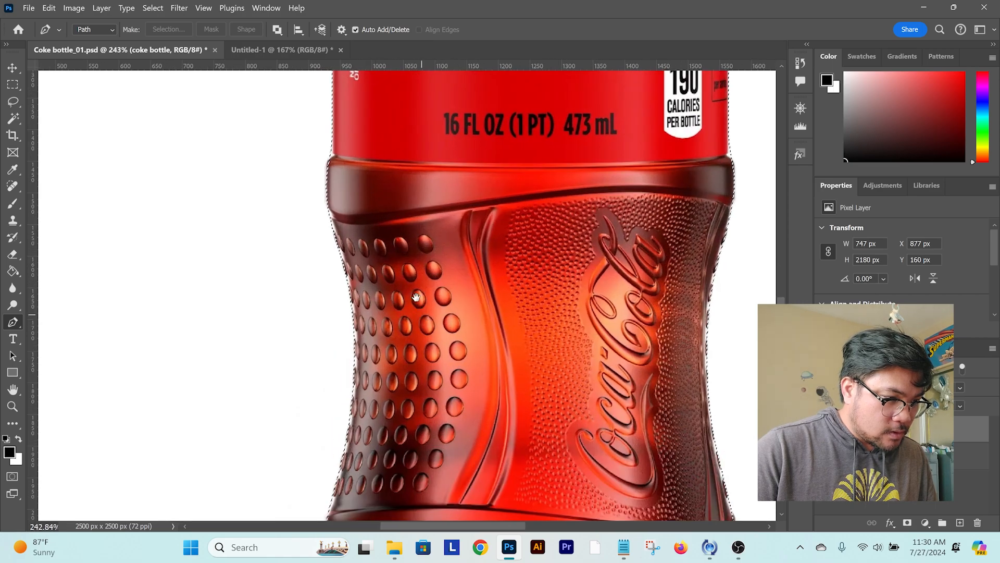
drag(487, 314, 473, 140)
drag(513, 302, 409, 210)
drag(387, 377, 420, 389)
drag(362, 366, 407, 277)
drag(427, 306, 412, 295)
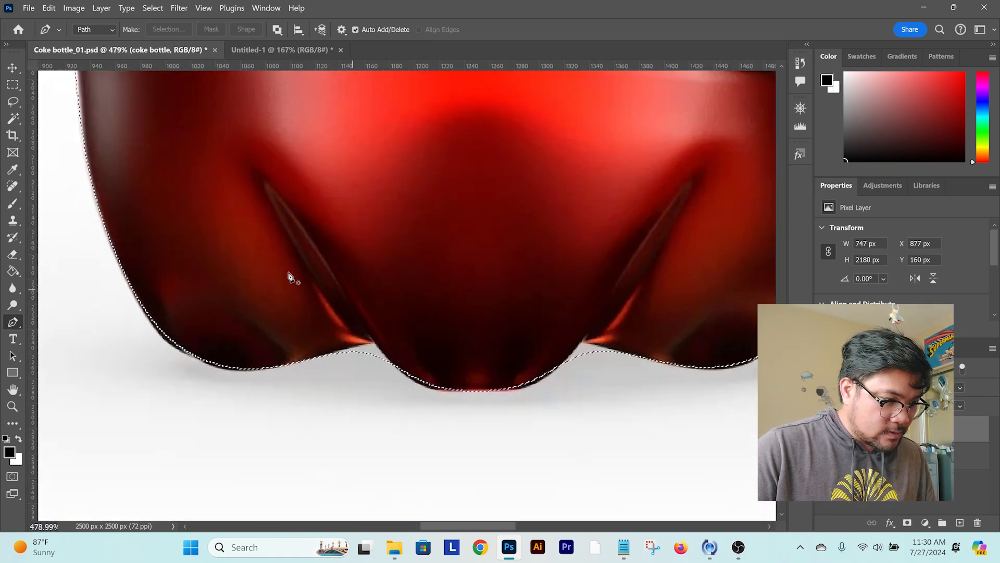
mouse_move(486, 318)
mouse_down()
mouse_move(477, 319)
mouse_move(485, 305)
mouse_up()
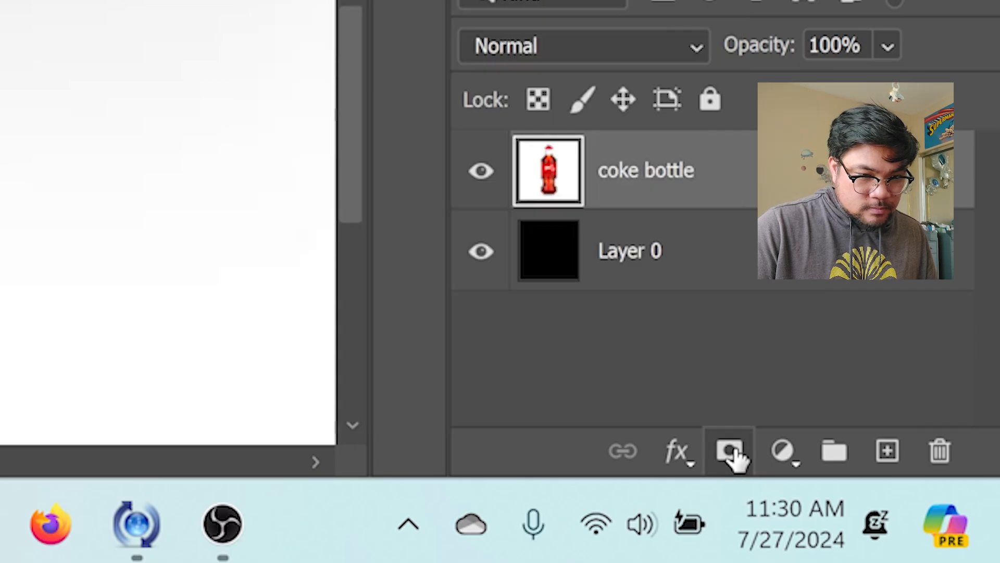
Try a layer mask from the feathered selection on the coke bottle layer, and undo back to the closed path.
click(732, 459)
scroll(666, 286, up, 3)
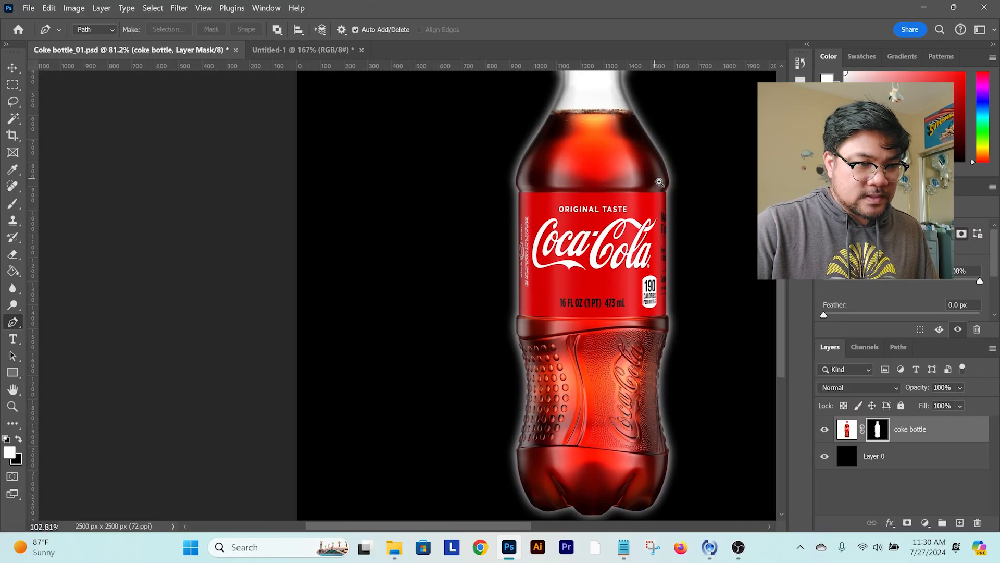
scroll(646, 224, up, 3)
scroll(636, 167, up, 3)
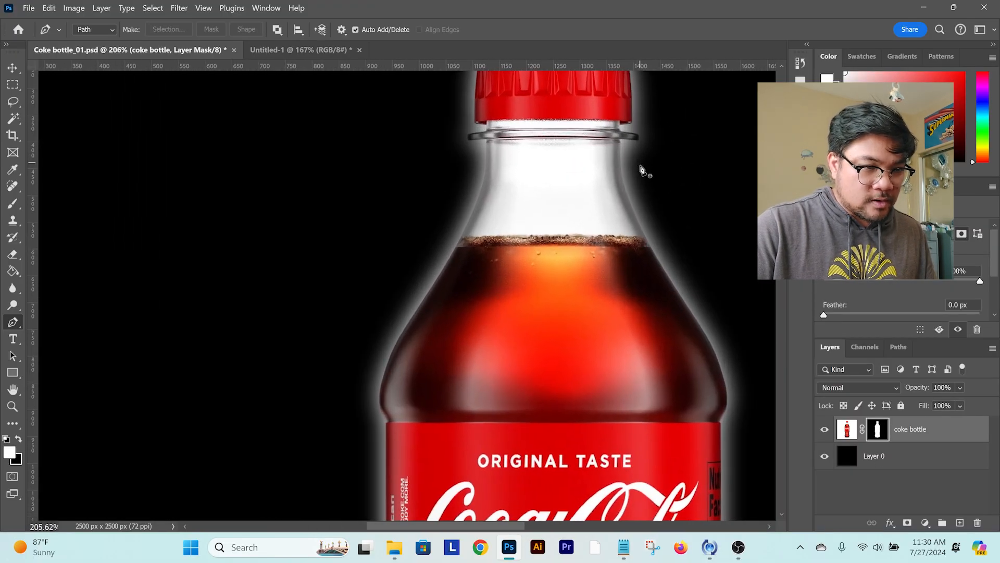
scroll(724, 319, down, 3)
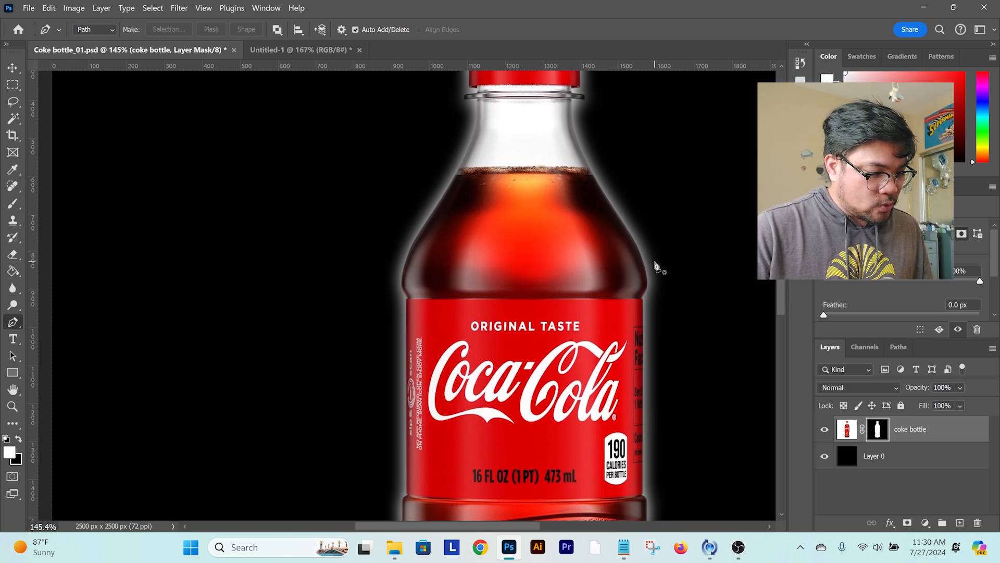
key(ctrl+z)
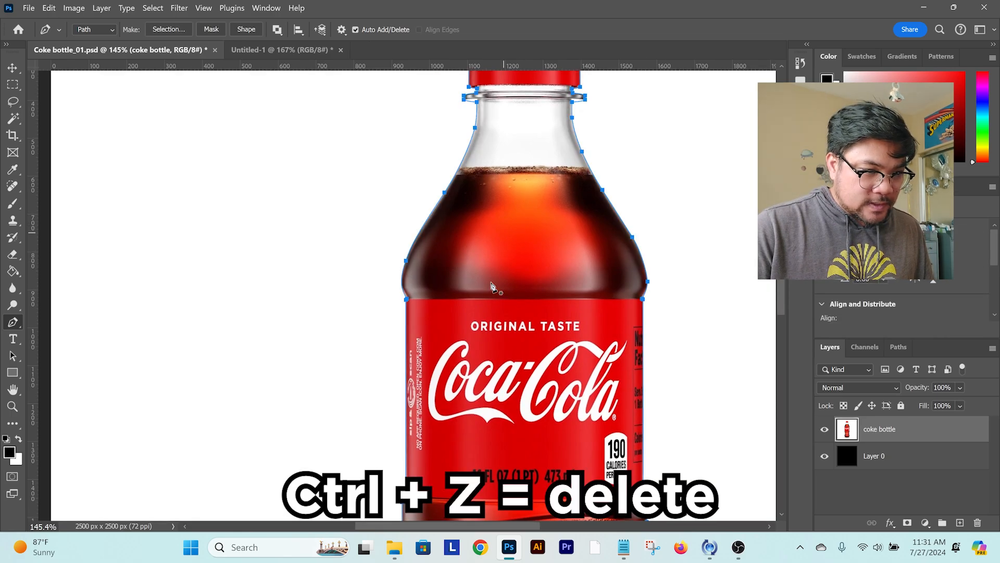
Convert the bottle path into a new anti-aliased selection without feathering.
right_click(519, 239)
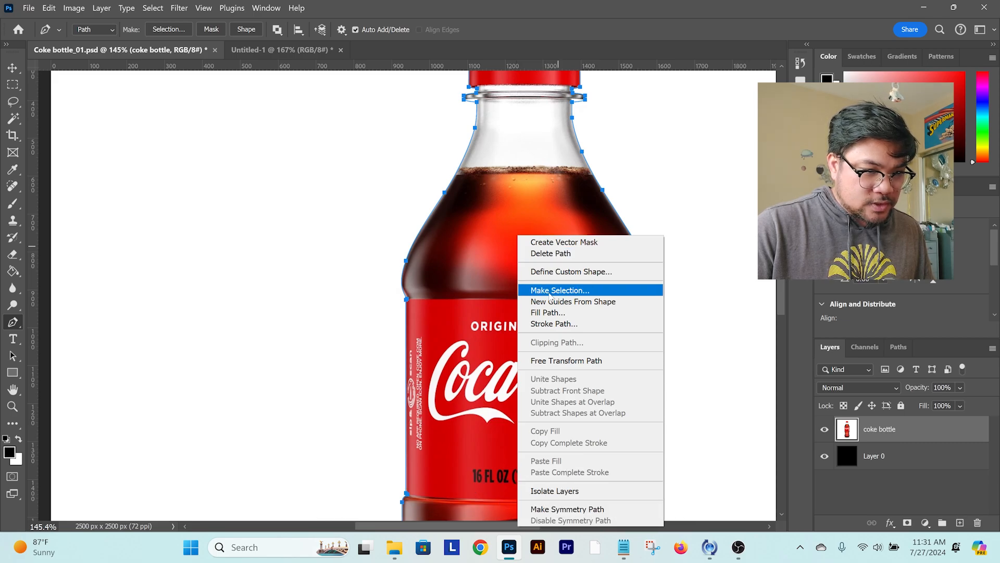
click(550, 292)
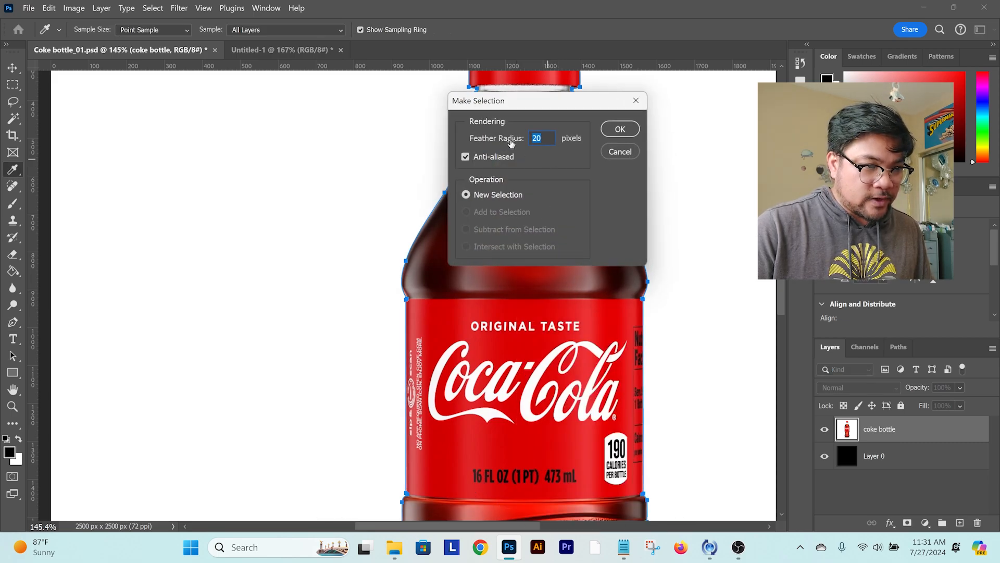
key(Return)
scroll(617, 293, down, 4)
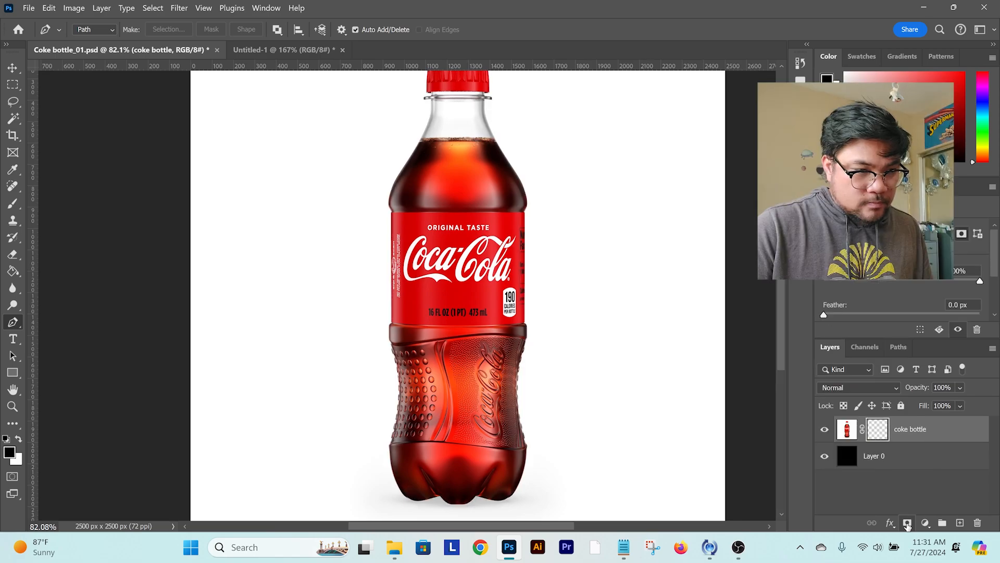
Add a layer mask to the coke bottle layer from the selection and check the cut-out's edges.
click(907, 523)
mouse_move(576, 267)
mouse_down()
mouse_move(567, 251)
mouse_move(581, 255)
mouse_up()
drag(473, 99, 556, 335)
mouse_move(488, 202)
mouse_down()
mouse_move(505, 208)
mouse_move(473, 192)
mouse_up()
drag(507, 294, 502, 207)
key(ctrl+0)
Select the masked coke bottle layer with the Move tool and clear the layer selection.
key(v)
click(958, 431)
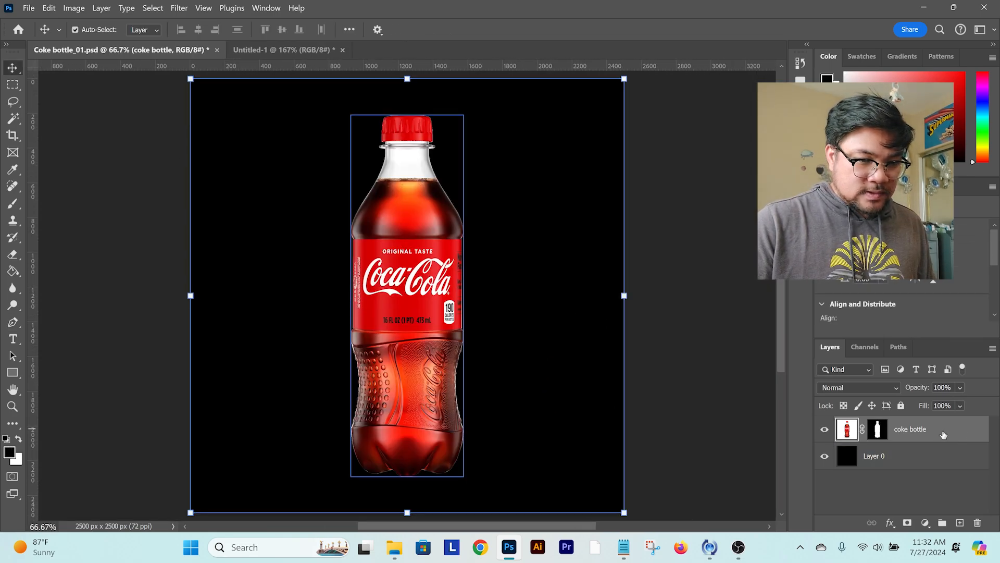
mouse_move(421, 339)
mouse_down()
mouse_move(487, 308)
mouse_move(421, 309)
mouse_move(472, 333)
mouse_move(438, 359)
mouse_move(421, 340)
mouse_up()
click(469, 278)
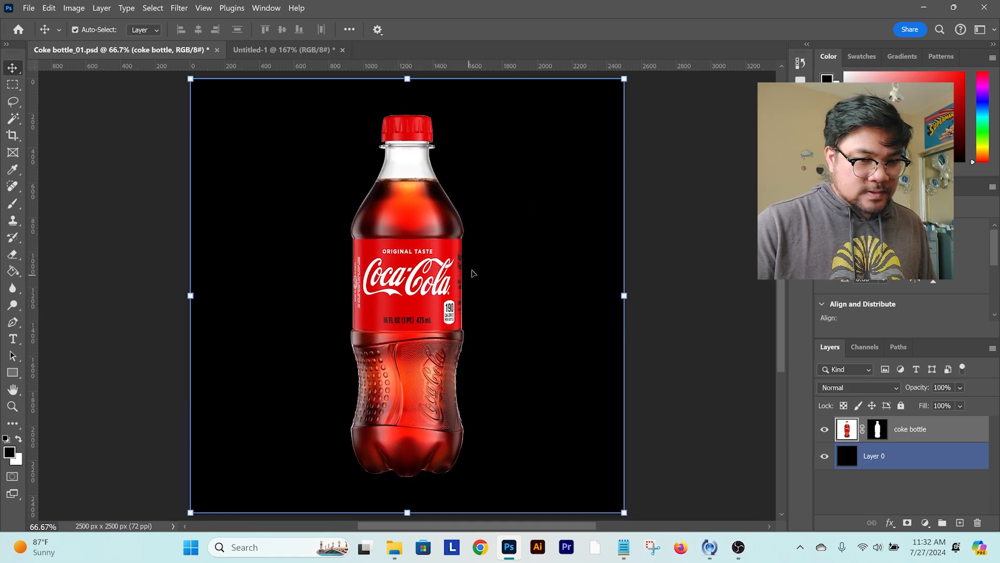
click(693, 302)
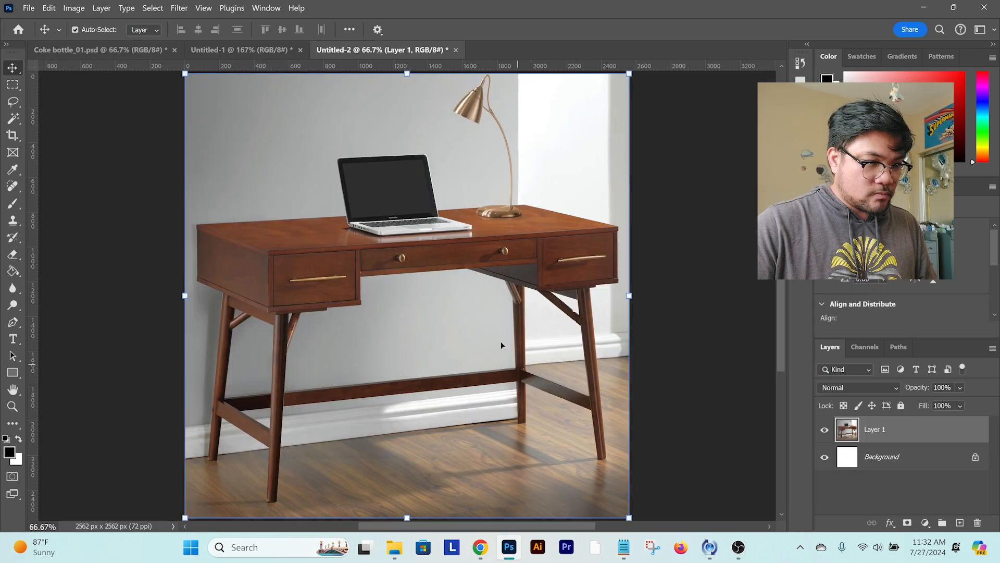
Zoom out to see the whole desk photo in the Untitled-2 document.
key(ctrl+minus)
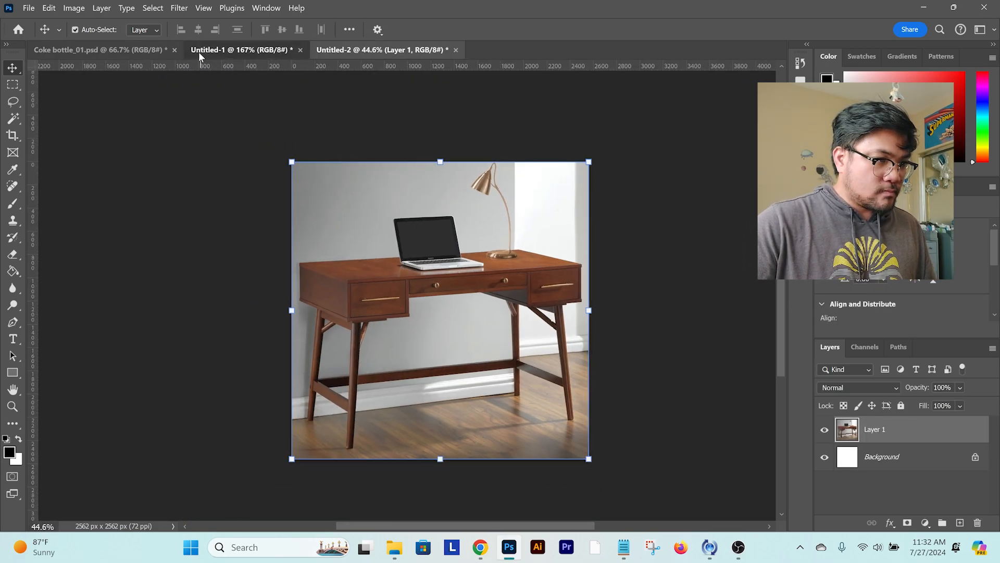